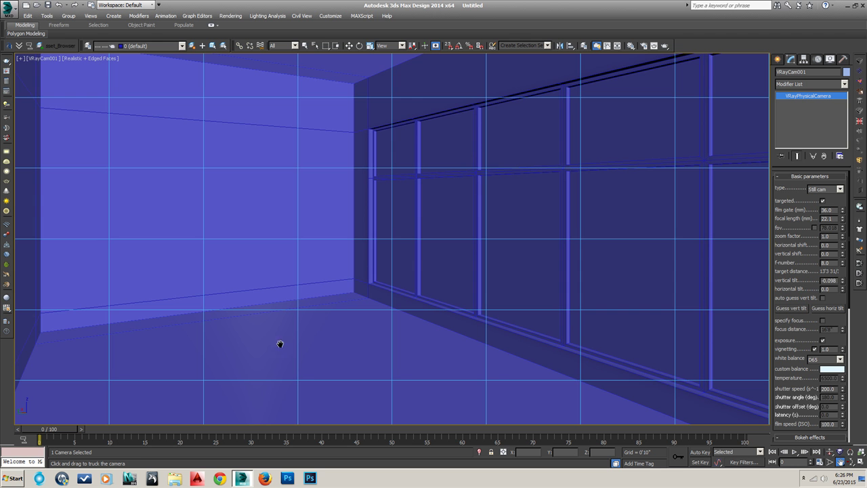
# Select the window pane rectangle and show it zoomed in Top view as wireframe.
pyautogui.rightClick(363, 303)
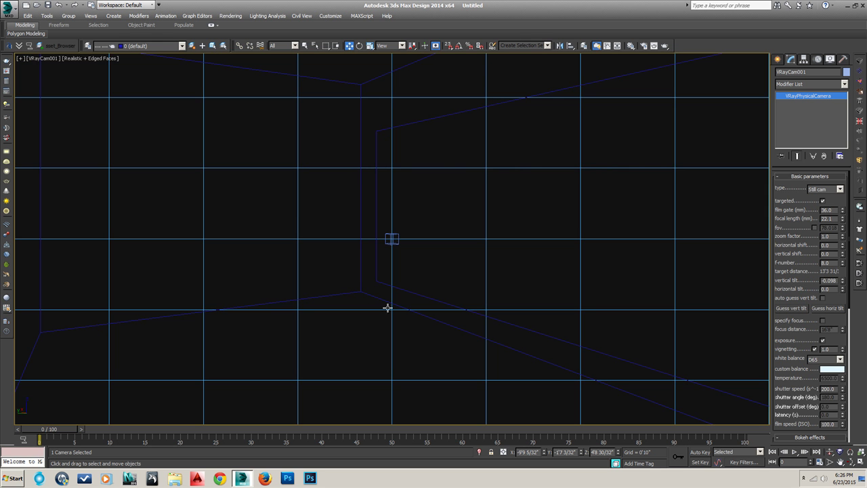
pyautogui.click(396, 306)
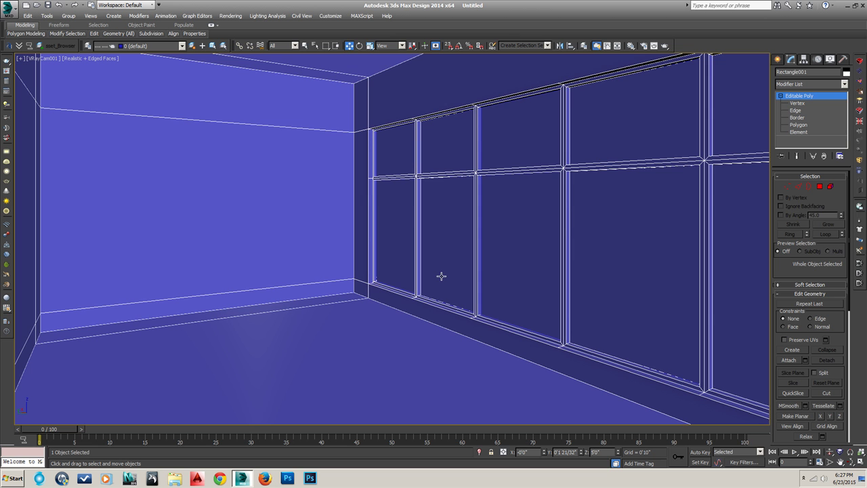
pyautogui.click(477, 266)
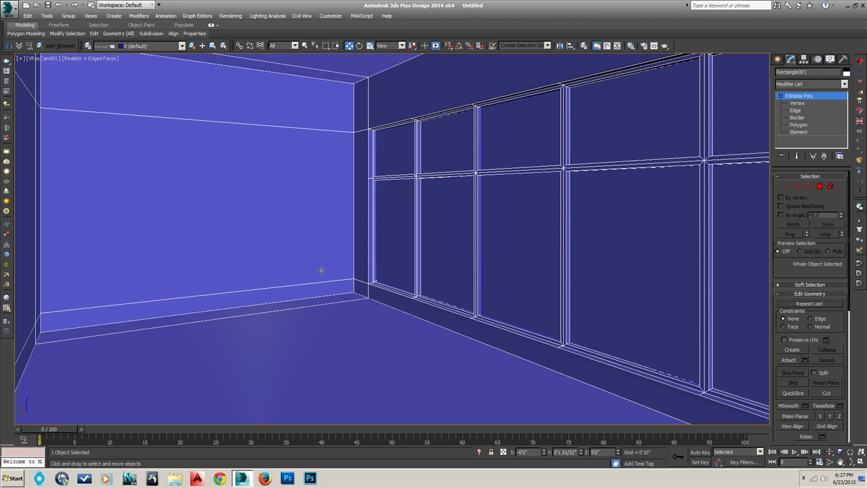
pyautogui.press('t')
pyautogui.press('z')
pyautogui.press('F3')
# Deselect the rectangle and drag-select the camera and its target.
pyautogui.click(653, 271)
pyautogui.scroll(-5, 652, 267)
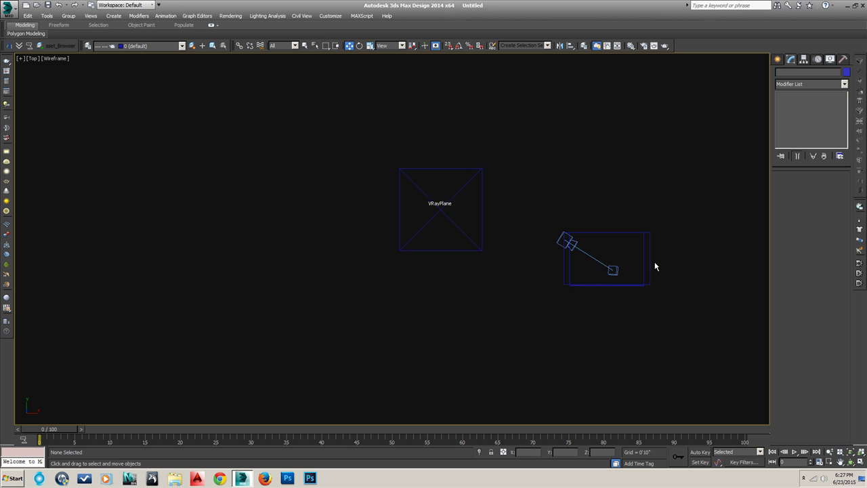
pyautogui.click(778, 59)
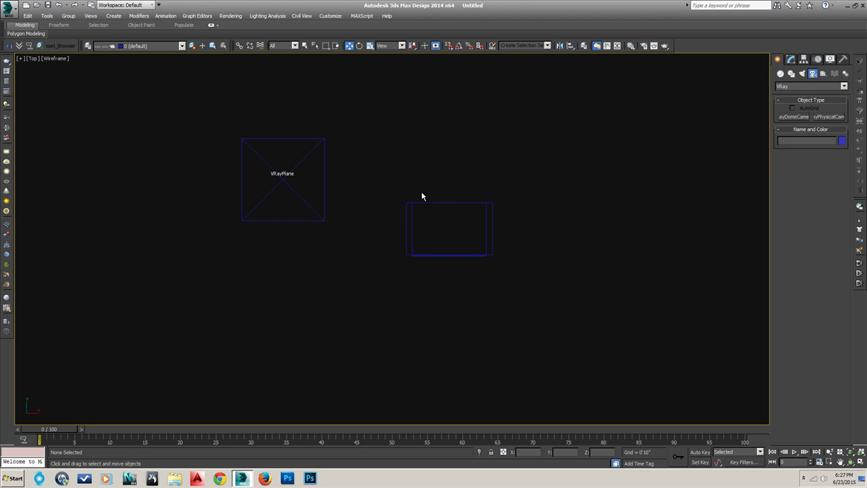
pyautogui.moveTo(383, 182); pyautogui.dragTo(509, 271)
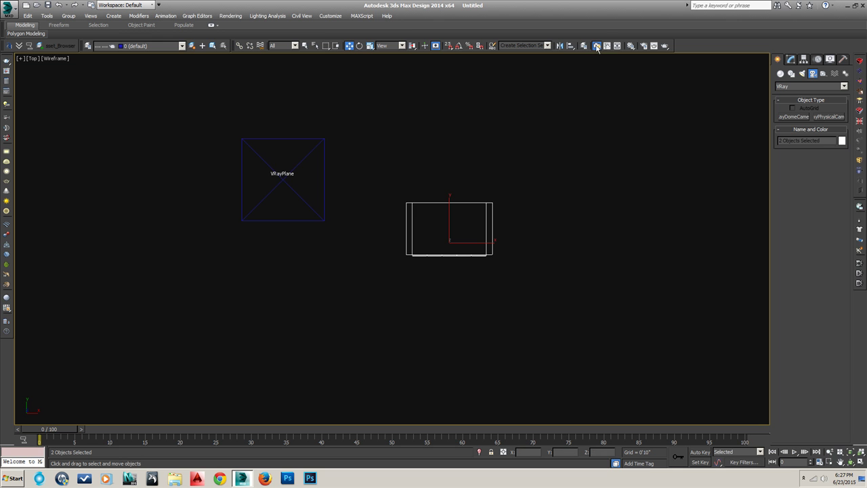
# Change the first Material Editor sample slot from Standard to VRayMtl, then clear the selection.
pyautogui.click(631, 46)
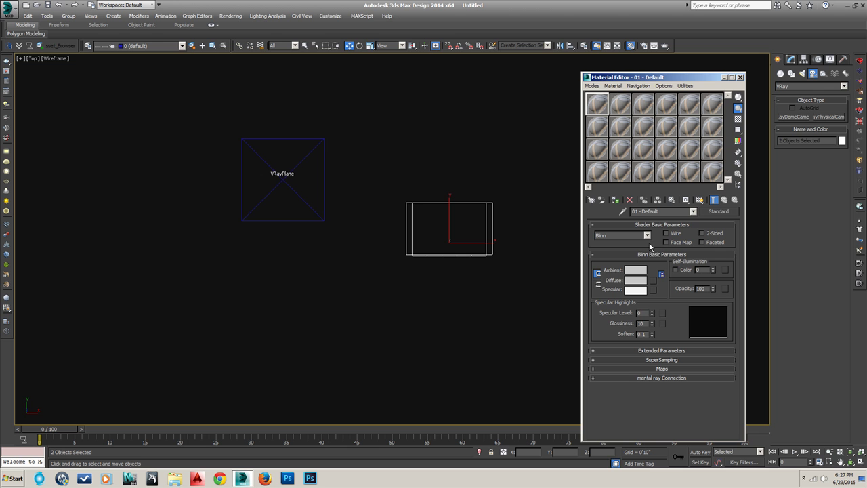
pyautogui.click(718, 212)
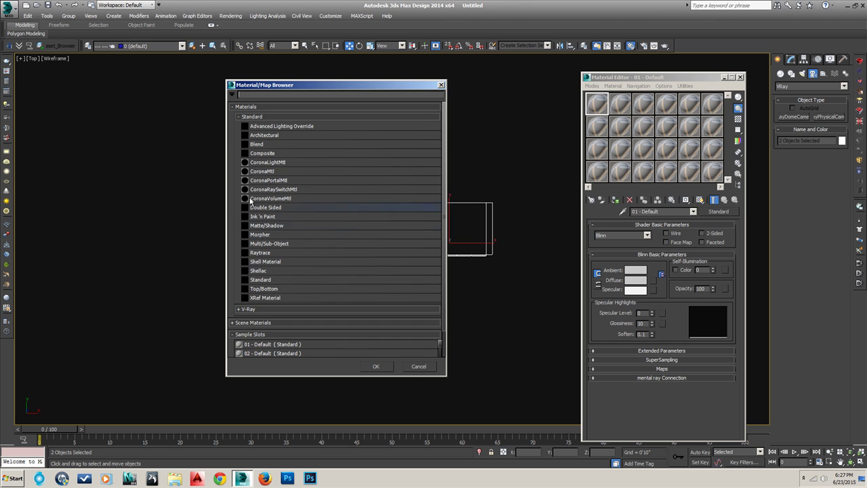
pyautogui.click(255, 117)
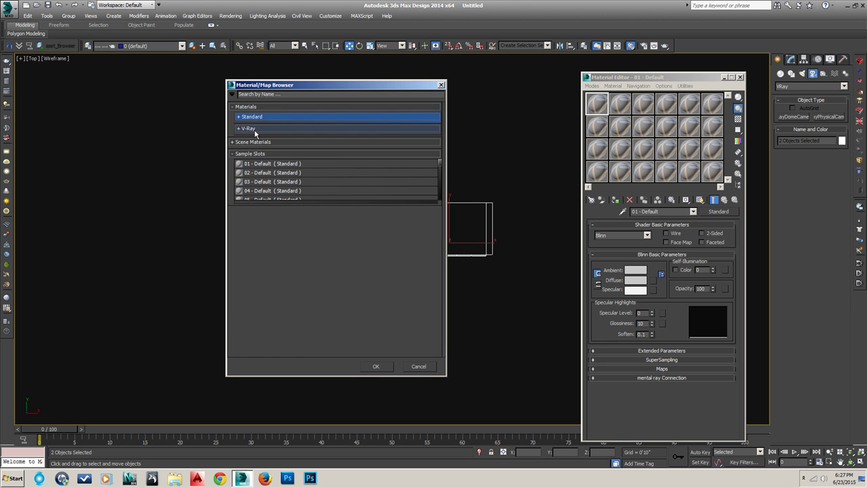
pyautogui.click(255, 129)
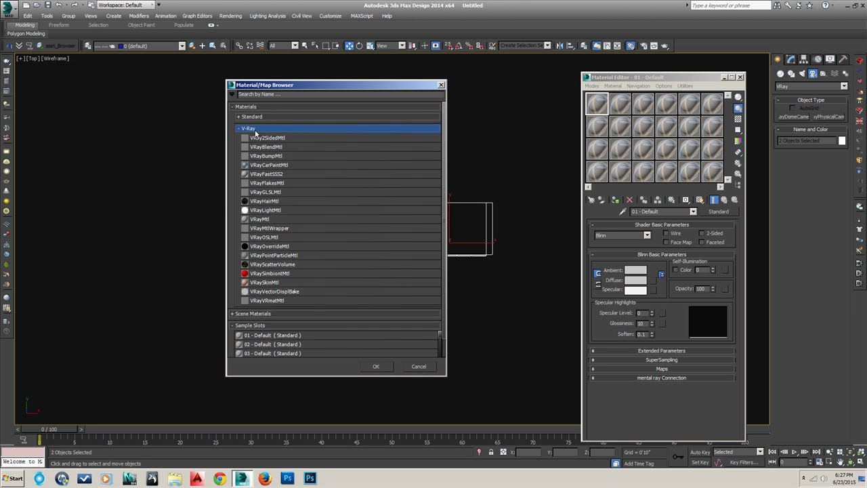
pyautogui.doubleClick(279, 220)
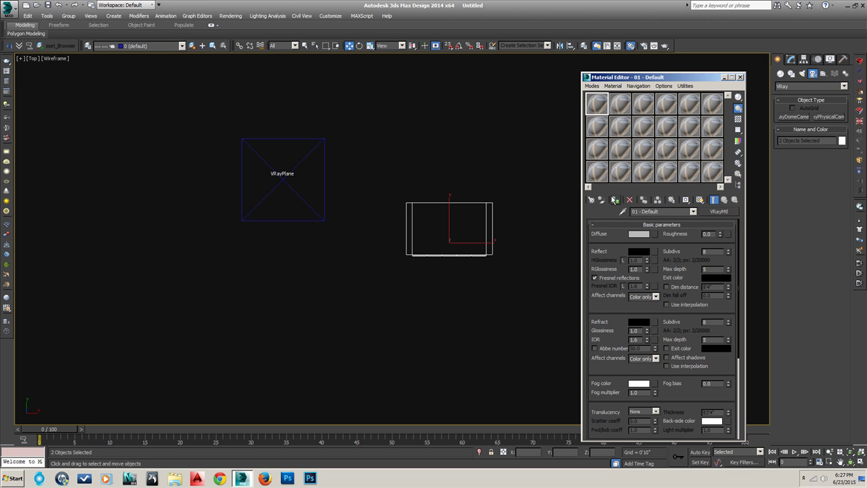
pyautogui.click(522, 193)
# In camera view, close the Material Editor and reset VRayCam001's vertical tilt from -0.098 to 0.
pyautogui.press('c')
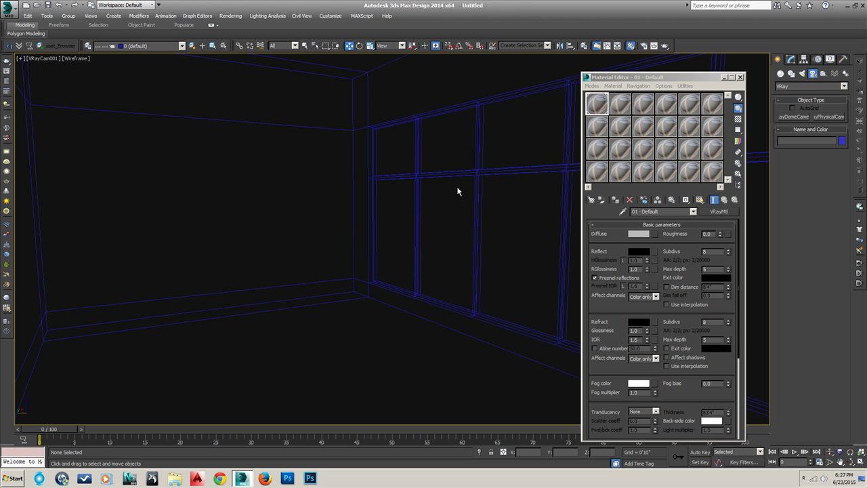
pyautogui.click(740, 77)
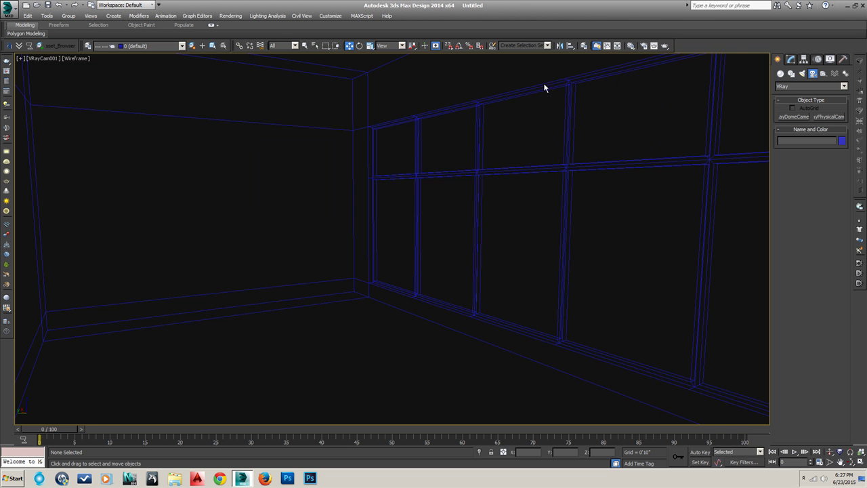
pyautogui.click(21, 59)
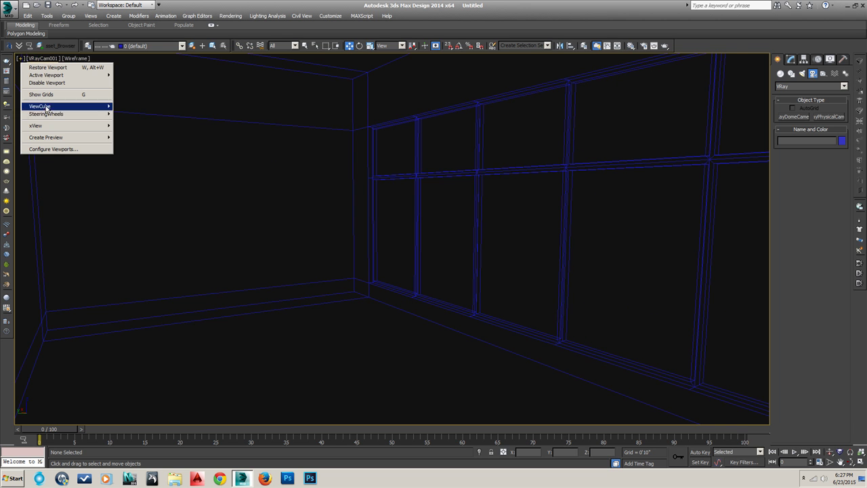
pyautogui.click(42, 59)
pyautogui.click(51, 181)
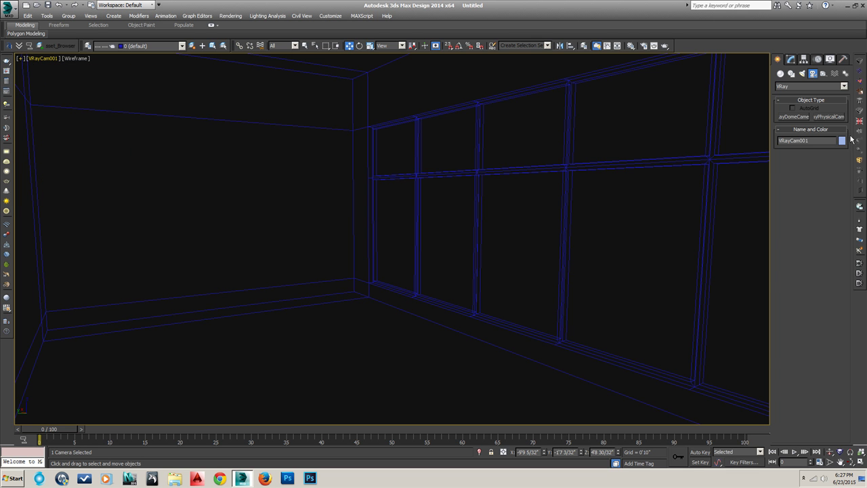
pyautogui.click(793, 60)
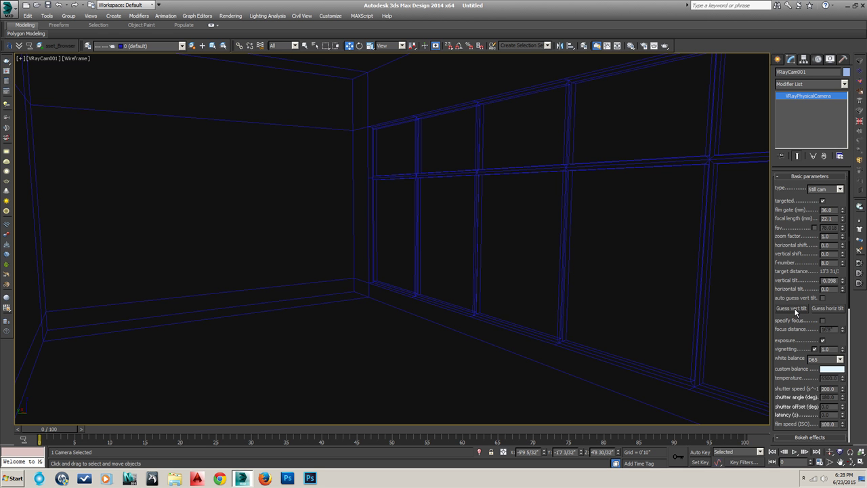
pyautogui.rightClick(843, 281)
pyautogui.click(718, 275)
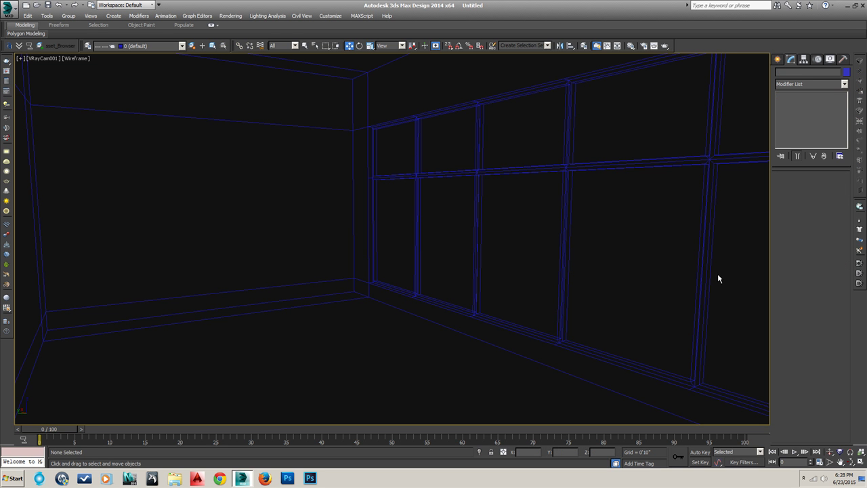
# Toggle the safe frame, zoom to all objects in Top view, then return to camera view.
pyautogui.hotkey('ctrl', 'a')
pyautogui.hotkey('shift', 'f')
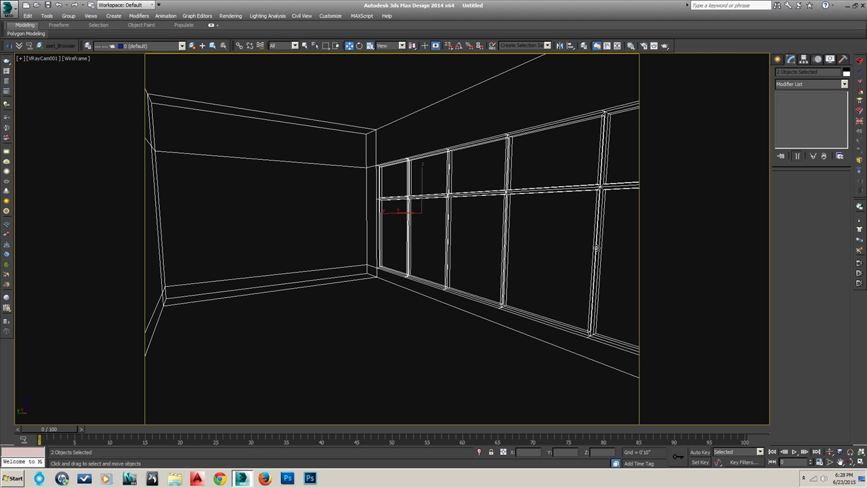
pyautogui.hotkey('shift', 'f')
pyautogui.hotkey('ctrl', 'd')
pyautogui.hotkey('ctrl', 'a')
pyautogui.press('t')
pyautogui.press('z')
pyautogui.hotkey('ctrl', 'd')
pyautogui.press('c')
# Set the camera view to Shaded display and select the window frame Object001.
pyautogui.press('F3')
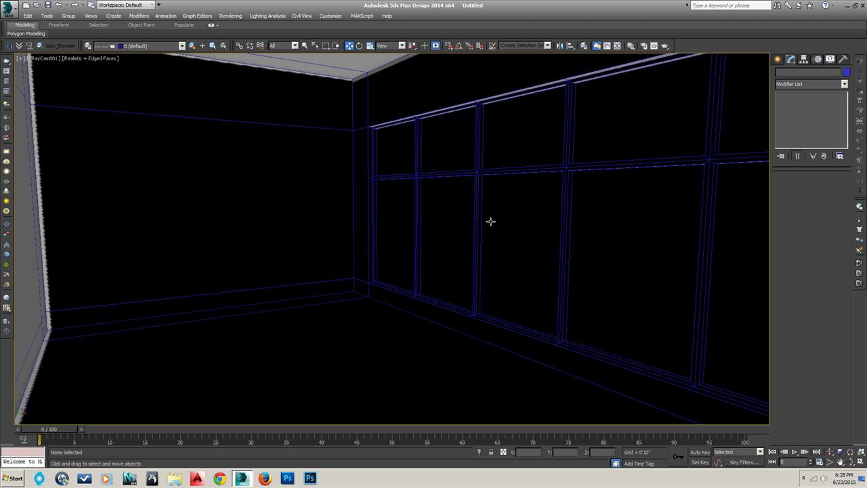
pyautogui.click(75, 61)
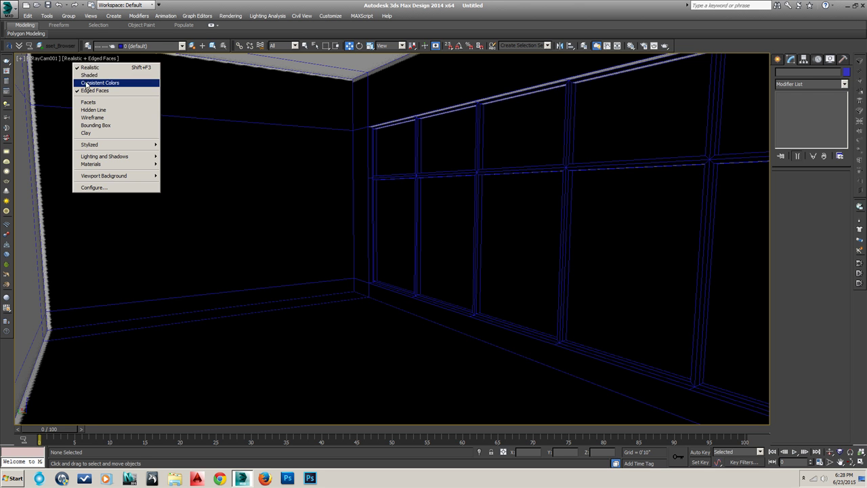
pyautogui.click(98, 73)
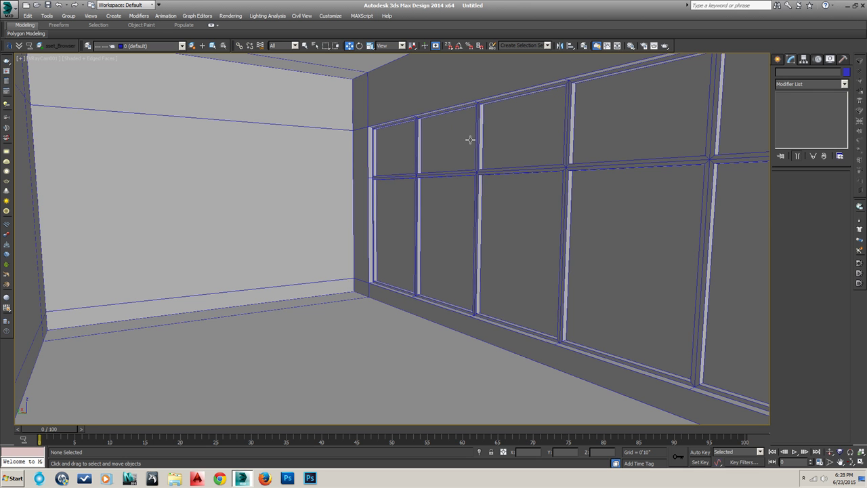
pyautogui.click(614, 143)
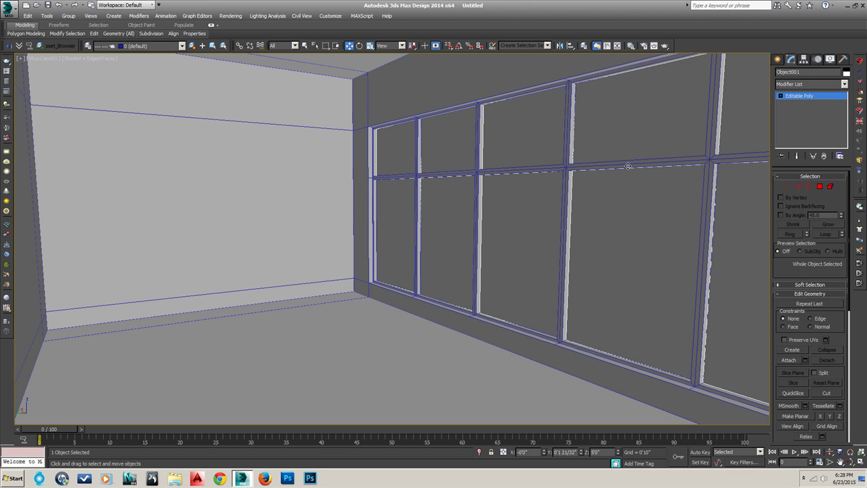
# Copy the VRayMtl to the second slot and give it black diffuse and grey reflection.
pyautogui.click(631, 46)
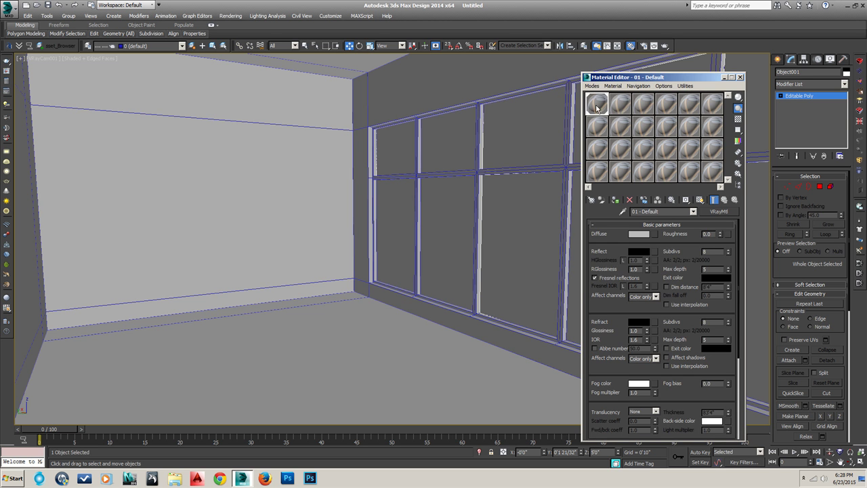
pyautogui.moveTo(602, 104); pyautogui.dragTo(621, 108)
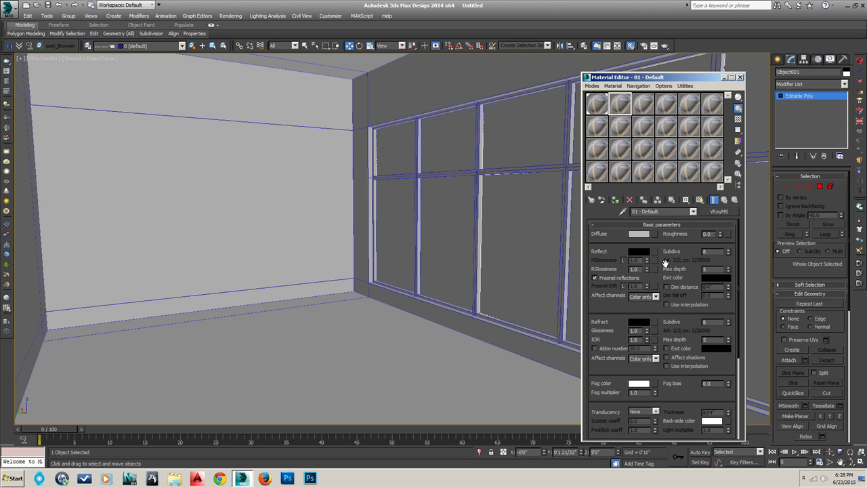
pyautogui.click(638, 235)
pyautogui.moveTo(295, 104); pyautogui.dragTo(286, 101)
pyautogui.click(331, 131)
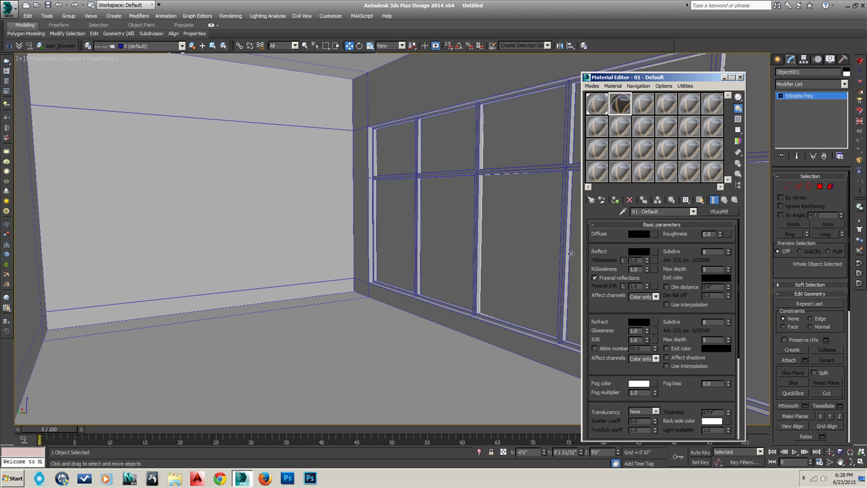
pyautogui.click(639, 251)
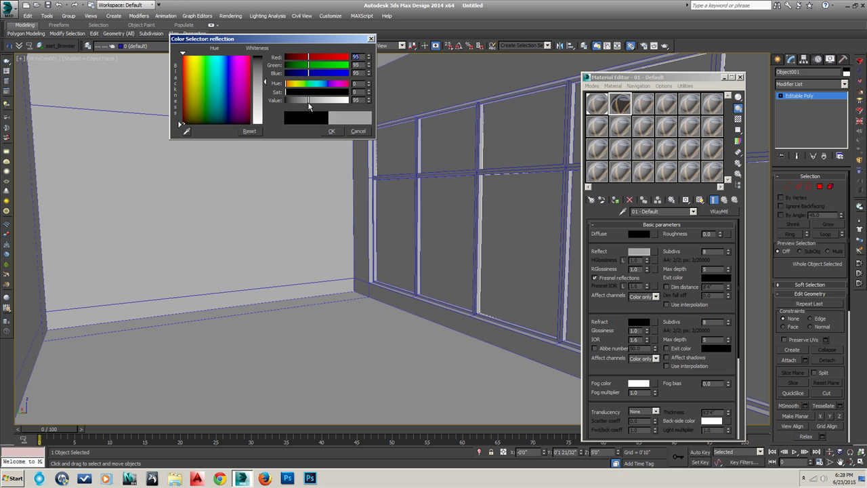
pyautogui.moveTo(298, 101); pyautogui.dragTo(315, 102)
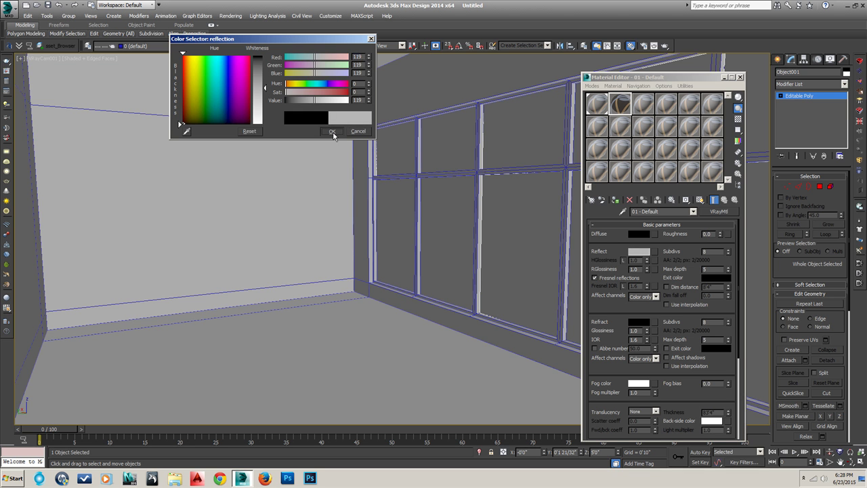
pyautogui.click(331, 131)
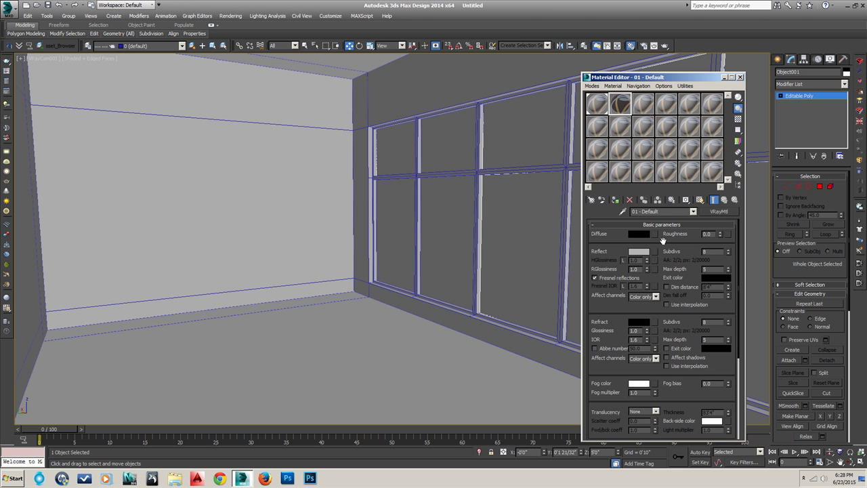
# Keep Fresnel reflections on, set refraction to light grey (198) and enter IOR 1.01.
pyautogui.click(595, 278)
pyautogui.click(595, 278)
pyautogui.click(640, 253)
pyautogui.click(332, 132)
pyautogui.click(645, 325)
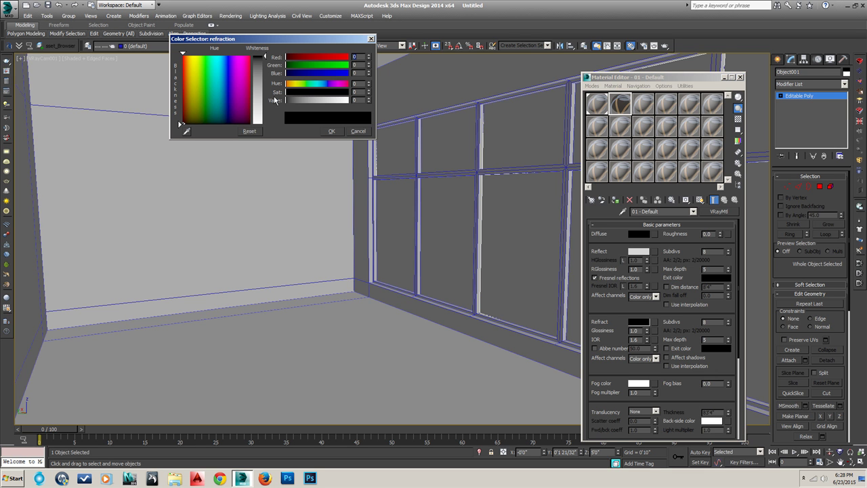
pyautogui.moveTo(308, 101); pyautogui.dragTo(331, 101)
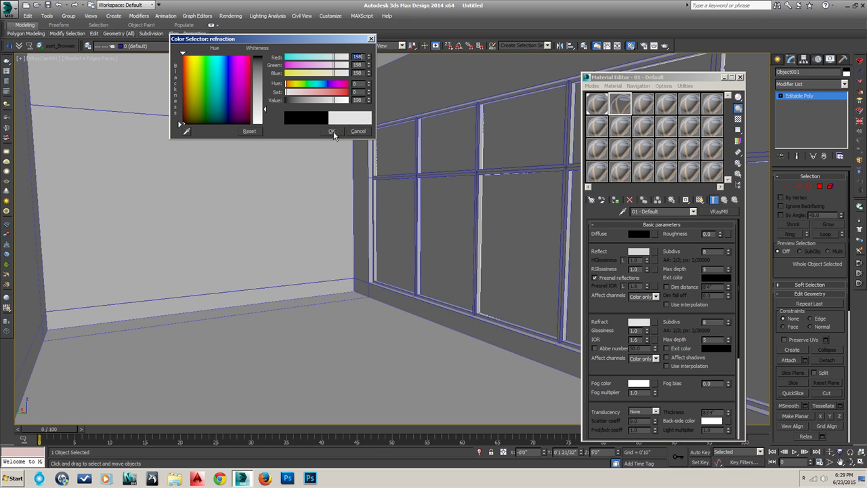
pyautogui.click(332, 132)
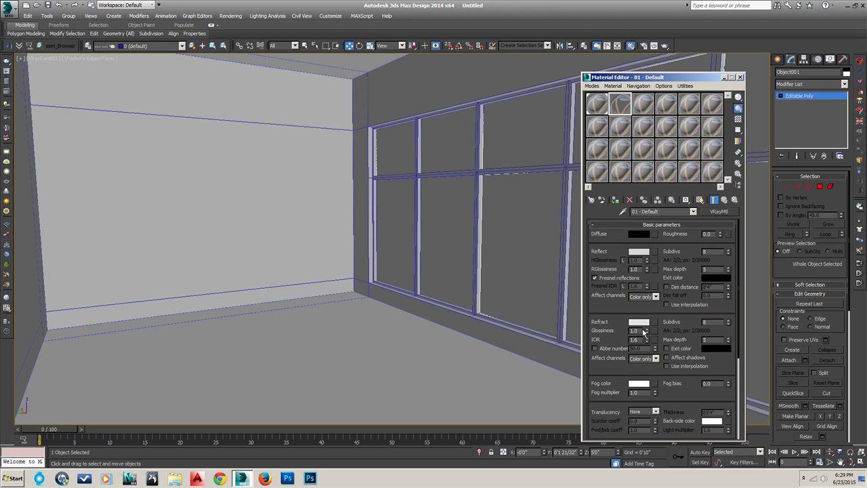
pyautogui.click(536, 276)
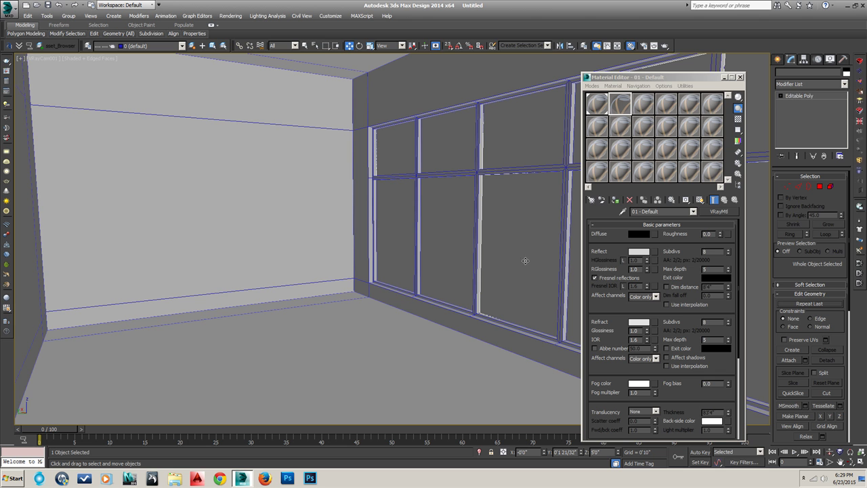
pyautogui.doubleClick(634, 340)
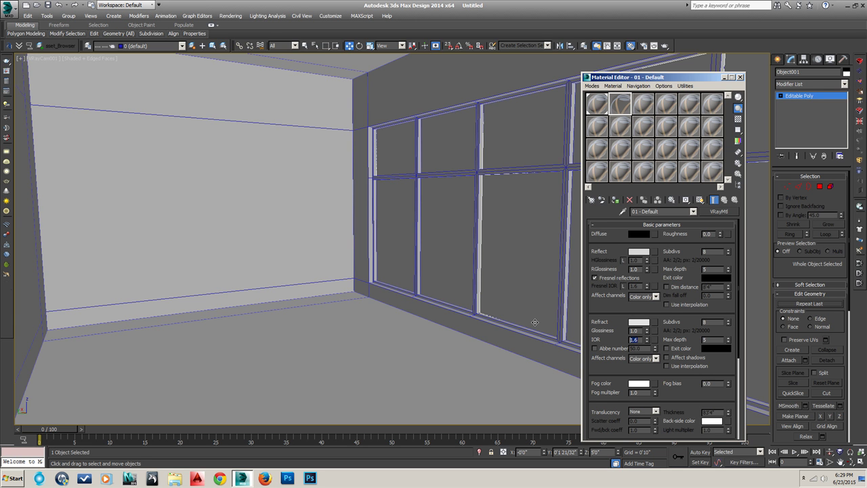
pyautogui.write('1.01')
# Preview the material in a larger window against a checker background.
pyautogui.click(737, 120)
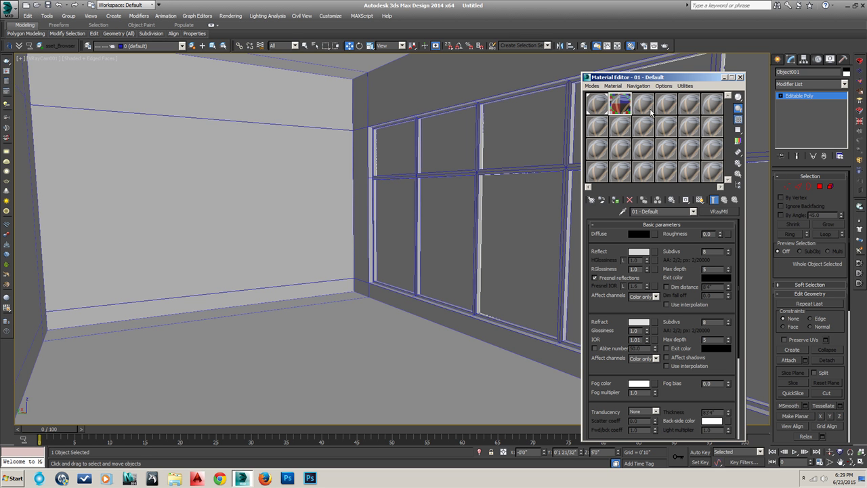
pyautogui.doubleClick(624, 108)
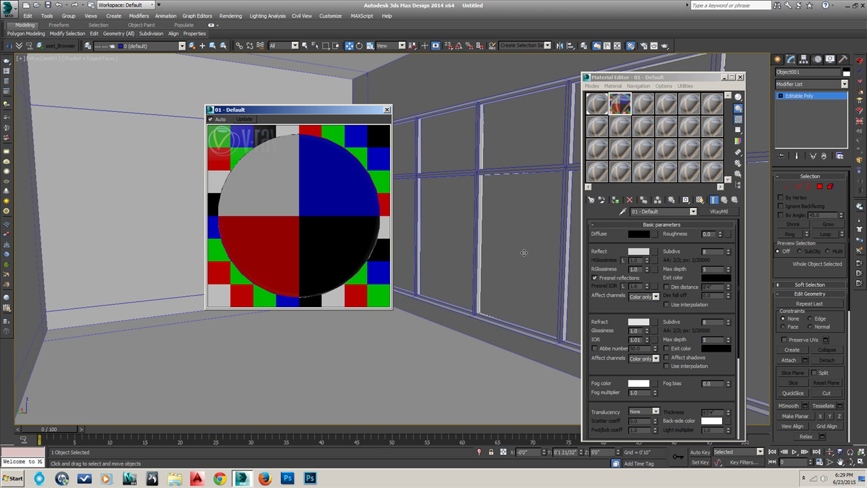
pyautogui.click(387, 110)
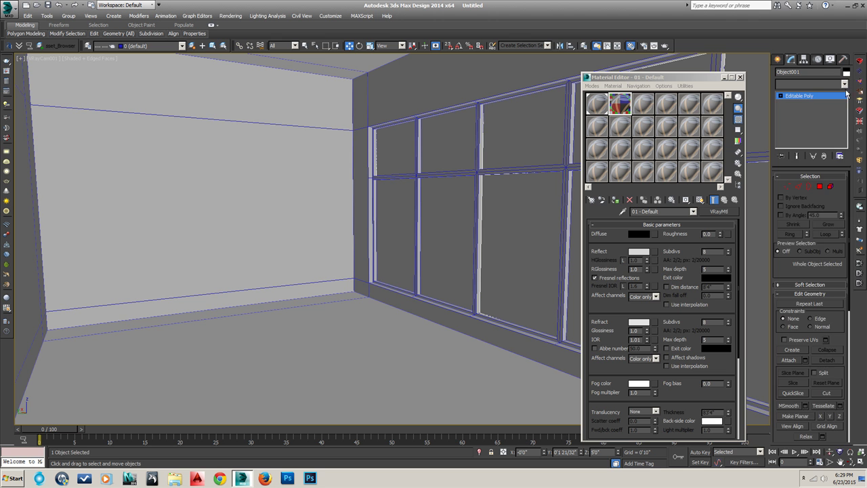
# Add a Shell modifier to the window with a small outer amount.
pyautogui.click(844, 84)
pyautogui.moveTo(845, 120); pyautogui.dragTo(847, 234)
pyautogui.click(808, 309)
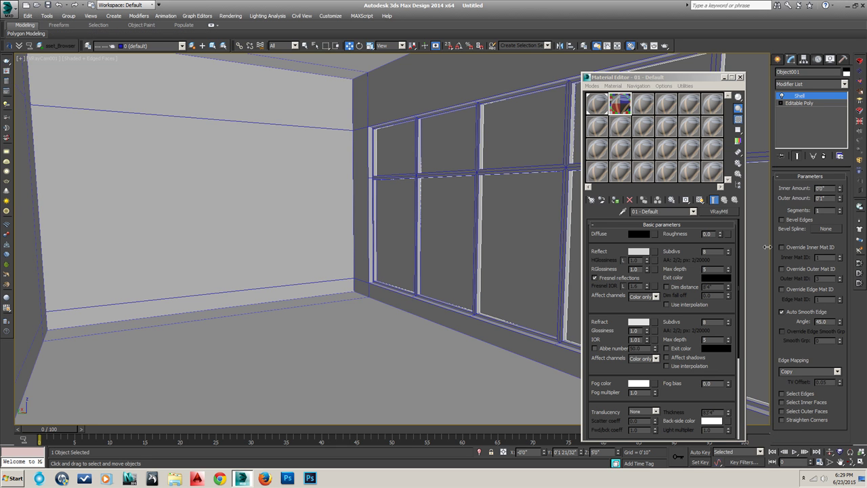
pyautogui.doubleClick(828, 198)
pyautogui.write('0 16/3')
pyautogui.press('Return')
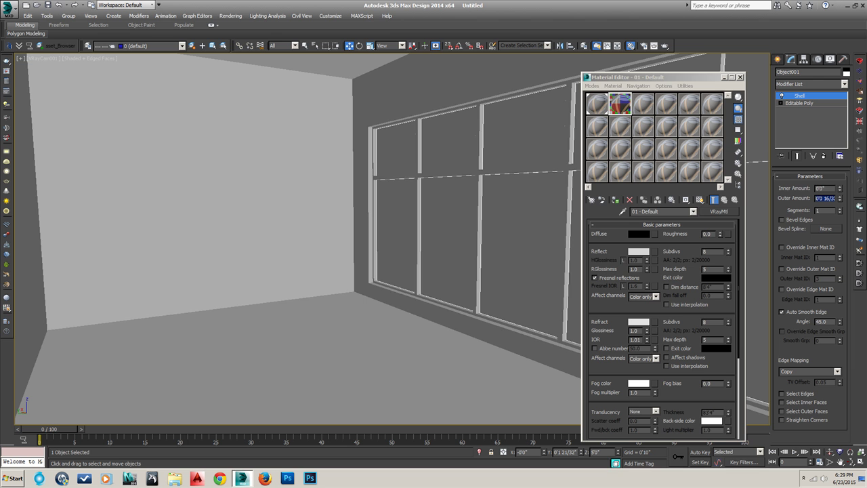
# Set the material's IOR to 1.6, apply it to the window, and rename it 'glass'.
pyautogui.click(627, 108)
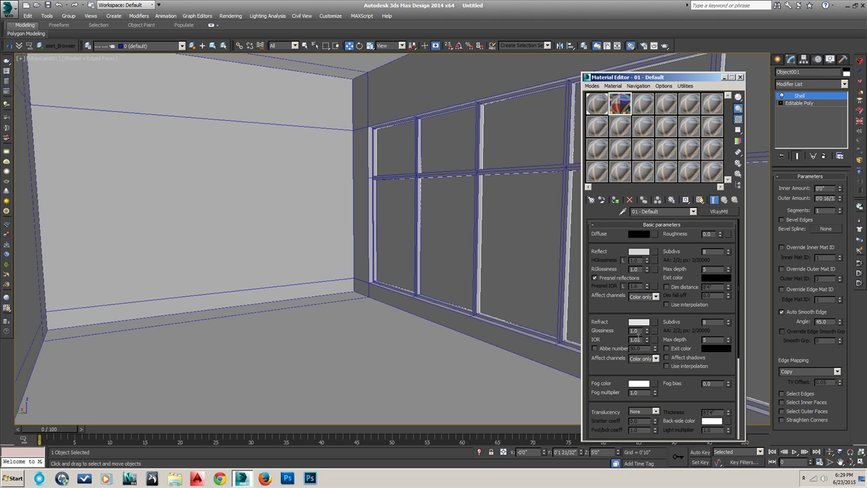
pyautogui.write('1')
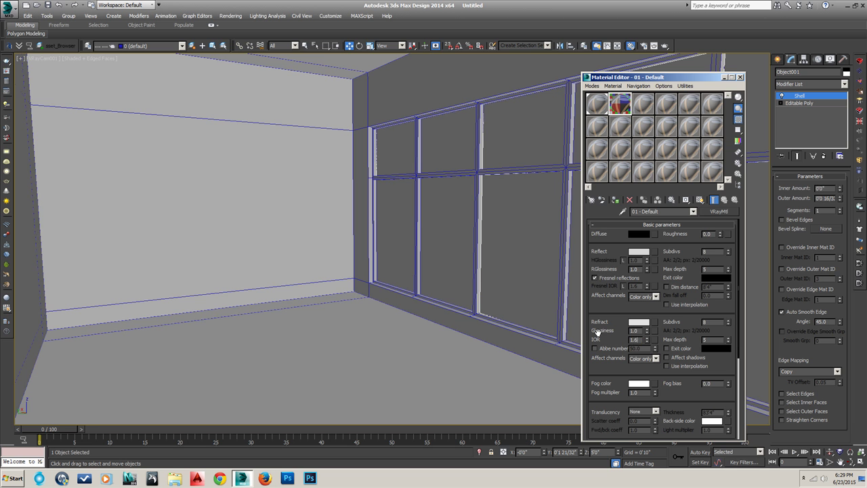
pyautogui.doubleClick(636, 340)
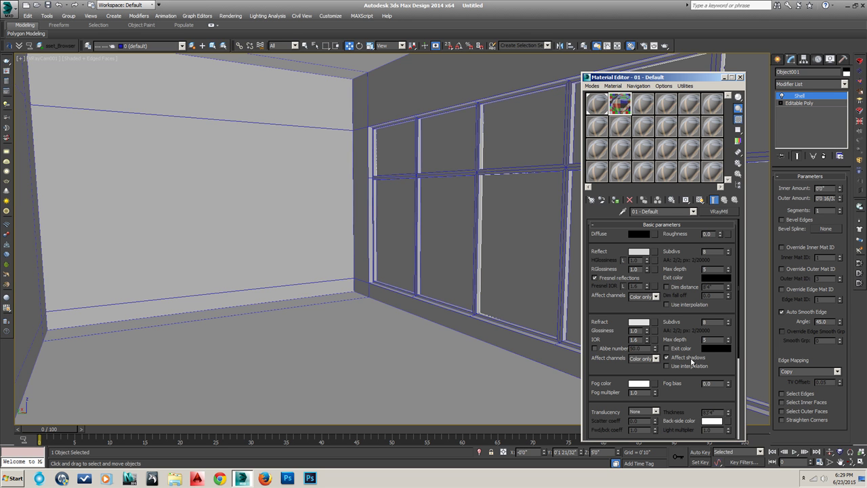
pyautogui.moveTo(620, 108); pyautogui.dragTo(550, 130)
pyautogui.click(405, 233)
pyautogui.write('gla')
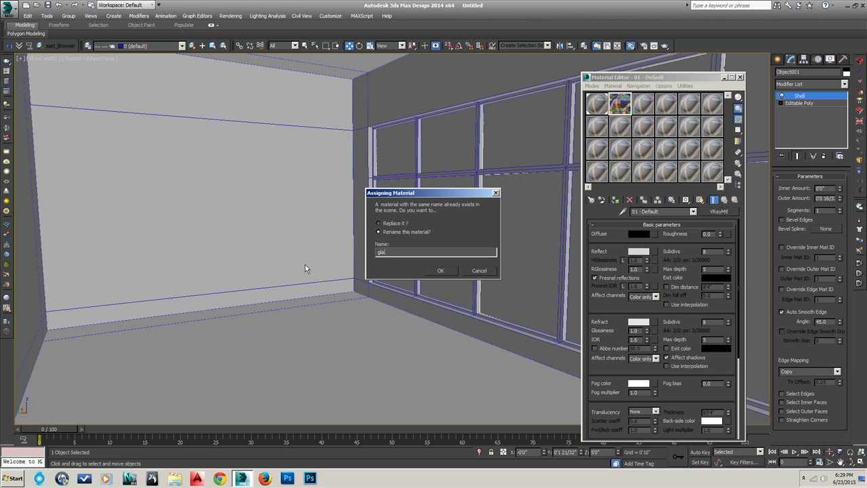
pyautogui.write('s')
pyautogui.press('Return')
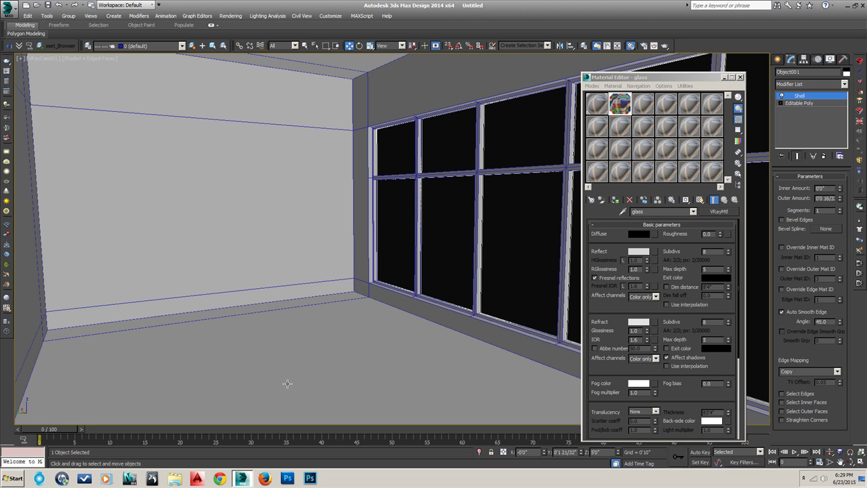
pyautogui.click(741, 78)
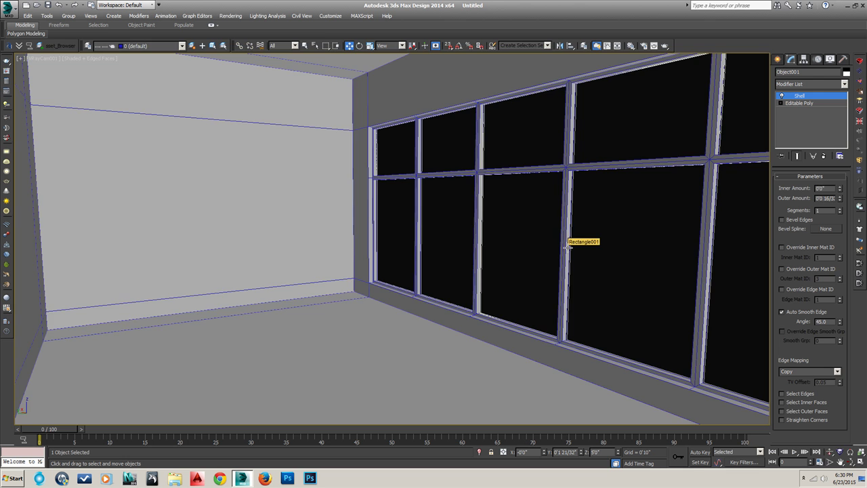
# Switch to wireframe Top view with the window shell selected and locked.
pyautogui.press('t')
pyautogui.press('F3')
pyautogui.click(522, 291)
pyautogui.scroll(-5, 521, 295)
pyautogui.scroll(-5, 522, 295)
pyautogui.scroll(5, 519, 296)
pyautogui.scroll(5, 528, 299)
pyautogui.click(529, 294)
pyautogui.scroll(3, 529, 295)
pyautogui.press('space')
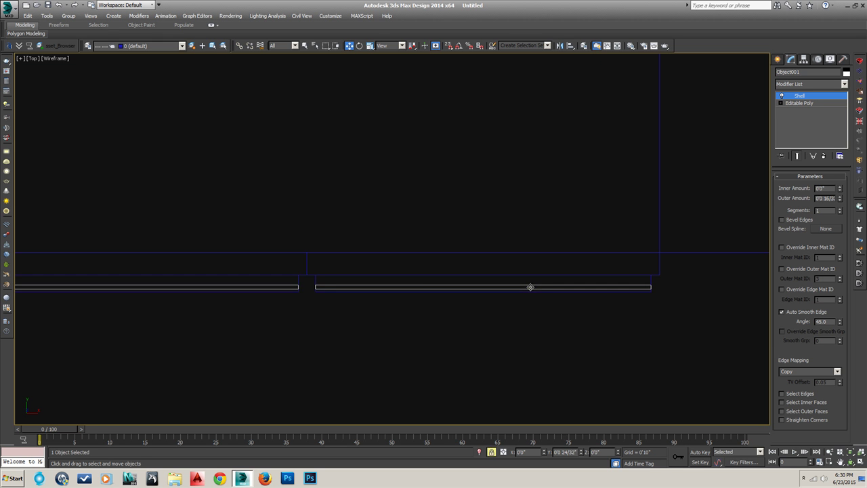
pyautogui.scroll(-3, 545, 288)
pyautogui.press('c')
pyautogui.press('t')
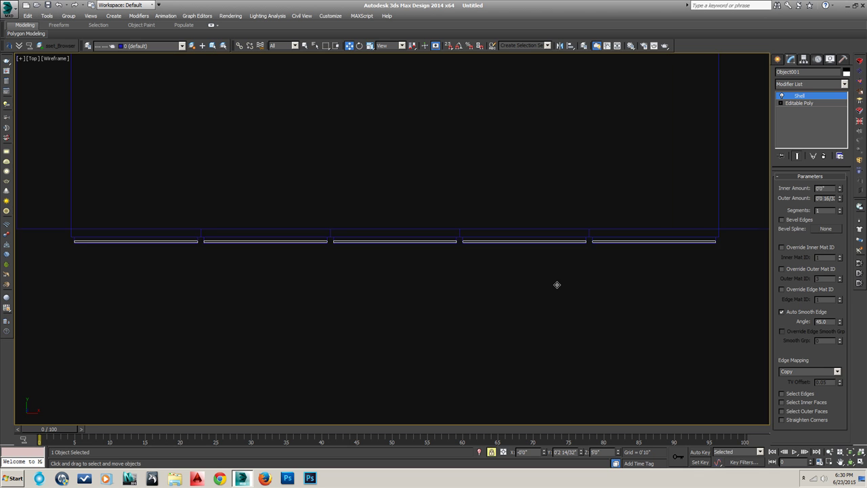
pyautogui.scroll(-5, 552, 285)
# Choose the VRaySun tool from the VRay light category in the Create panel.
pyautogui.click(602, 287)
pyautogui.click(778, 59)
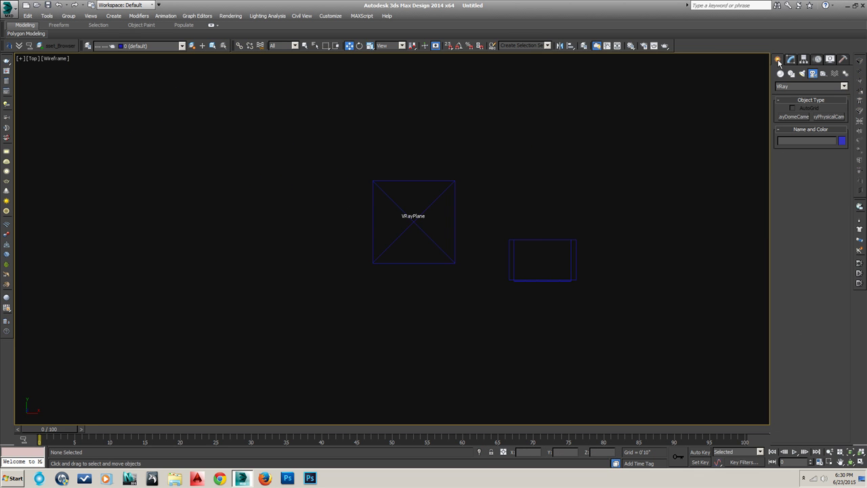
pyautogui.click(802, 73)
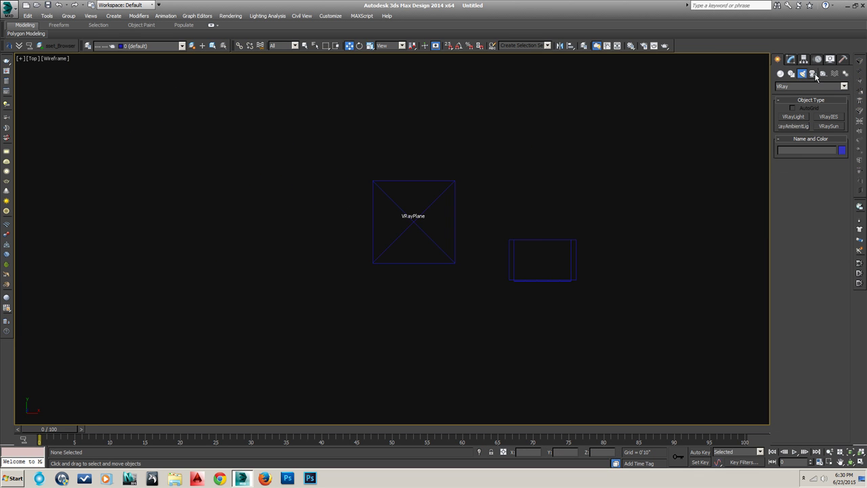
pyautogui.click(844, 86)
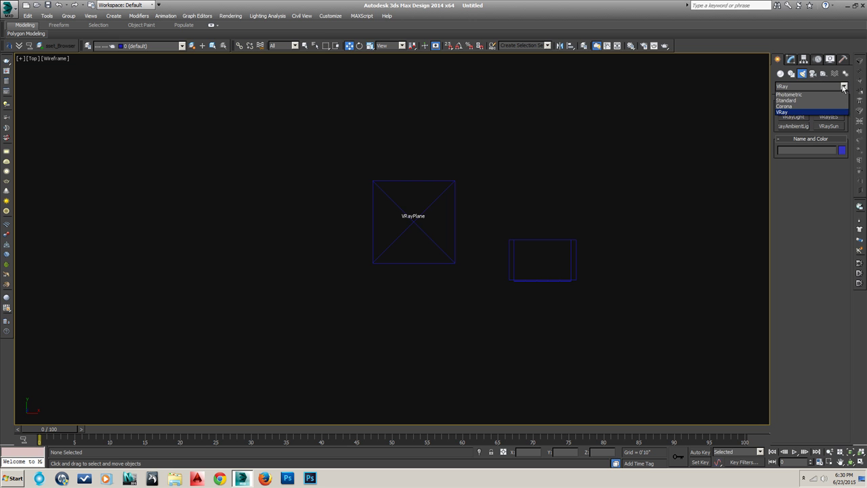
pyautogui.click(790, 114)
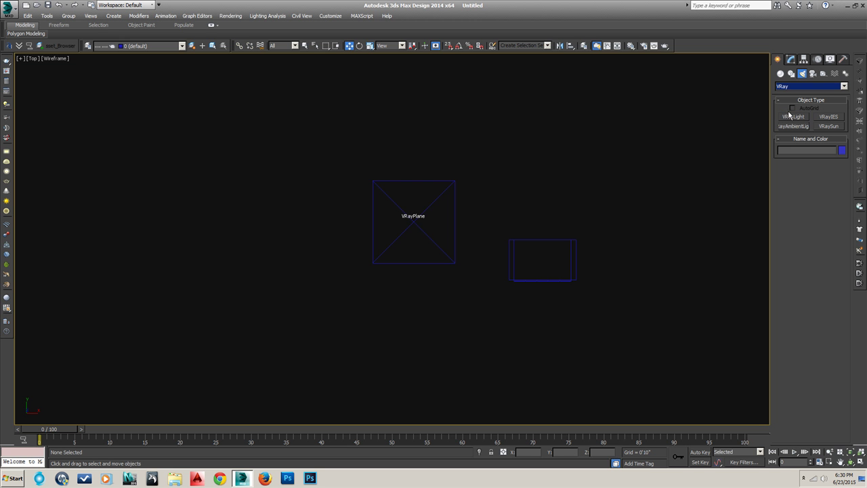
pyautogui.click(829, 126)
# Place the sun aimed at the window, accept the VRaySky environment, and raise it in Right view.
pyautogui.moveTo(643, 209); pyautogui.dragTo(546, 153, button='middle')
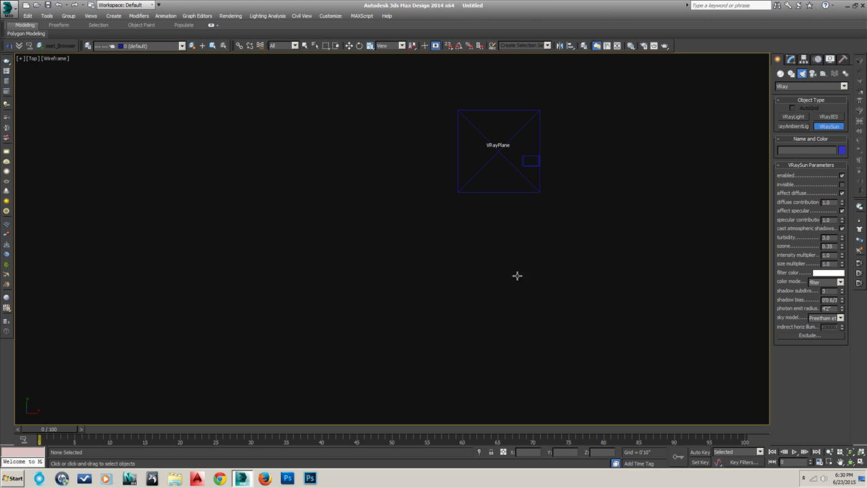
pyautogui.moveTo(451, 281); pyautogui.dragTo(531, 163)
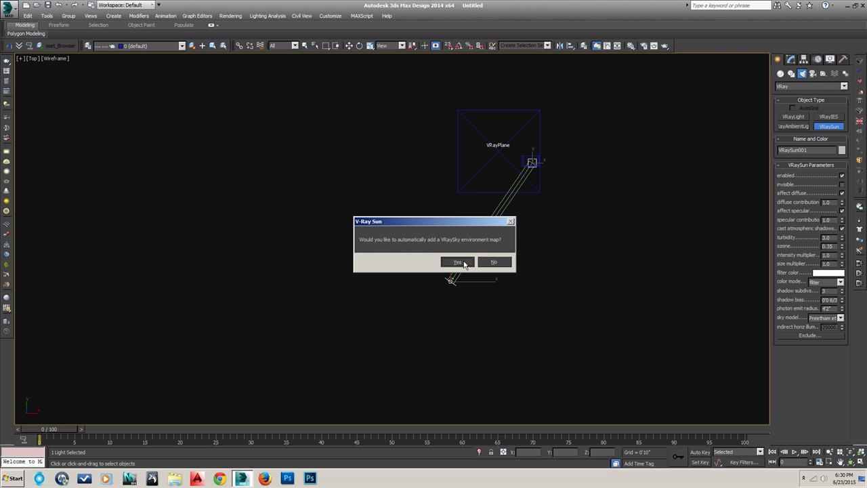
pyautogui.click(465, 262)
pyautogui.press('r')
pyautogui.scroll(-3, 495, 260)
pyautogui.scroll(-3, 485, 257)
pyautogui.press('w')
pyautogui.moveTo(383, 253); pyautogui.dragTo(383, 112)
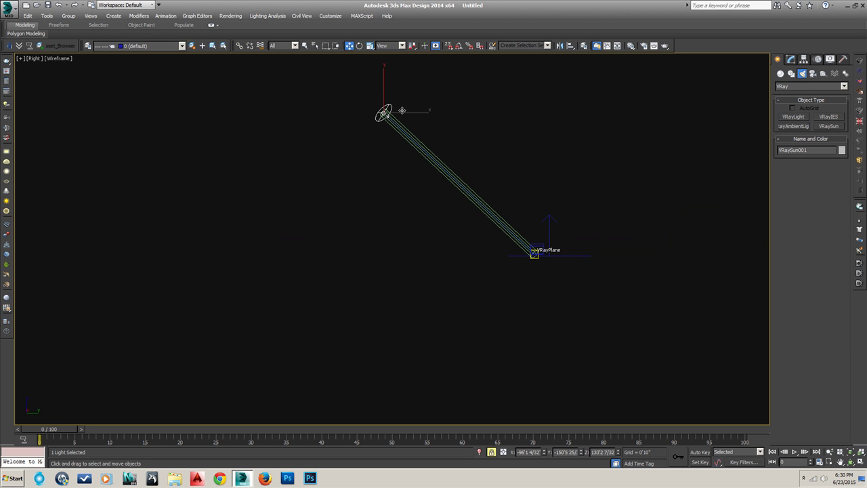
# Frame the scene in Top view and select the camera.
pyautogui.press('c')
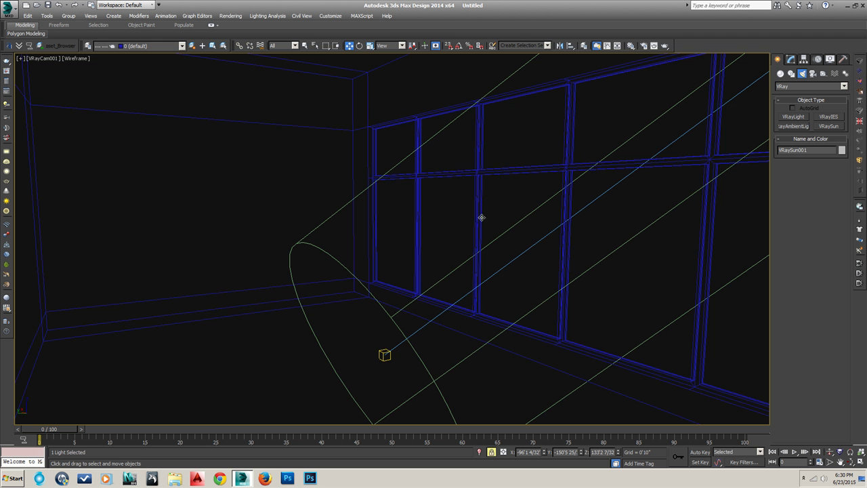
pyautogui.press('F3')
pyautogui.press('F3')
pyautogui.press('F3')
pyautogui.press('F3')
pyautogui.press('t')
pyautogui.scroll(-3, 436, 240)
pyautogui.moveTo(436, 240)
pyautogui.mouseDown(button='middle')
pyautogui.moveTo(459, 169)
pyautogui.moveTo(439, 299)
pyautogui.mouseUp(button='middle')
pyautogui.scroll(3, 439, 299)
pyautogui.moveTo(418, 339); pyautogui.dragTo(388, 224, button='middle')
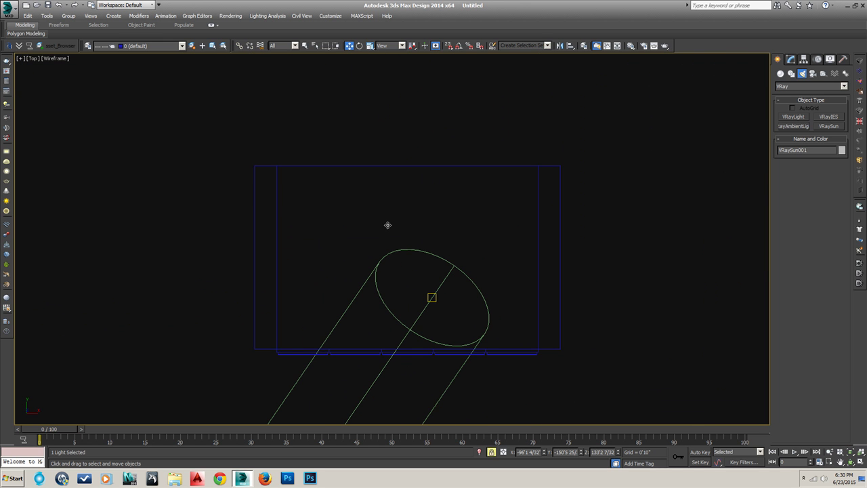
pyautogui.scroll(-2, 272, 201)
pyautogui.click(265, 198)
pyautogui.scroll(-3, 313, 251)
pyautogui.scroll(-3, 308, 285)
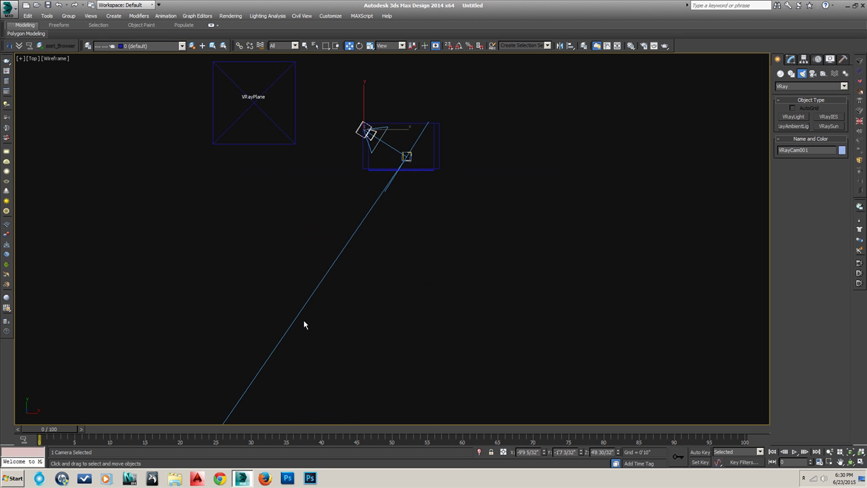
# Select VRaySun001, then VRayCam001, and bring up the camera's parameters in the Modify panel.
pyautogui.moveTo(304, 323); pyautogui.dragTo(342, 216, button='middle')
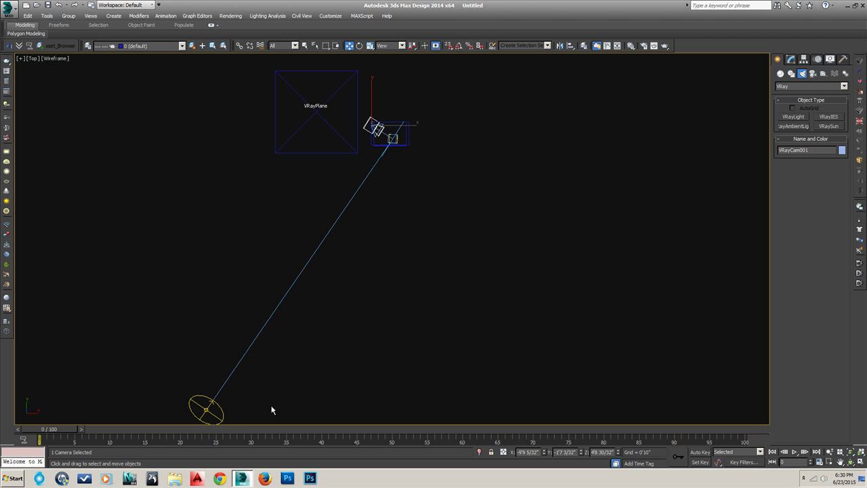
pyautogui.click(214, 420)
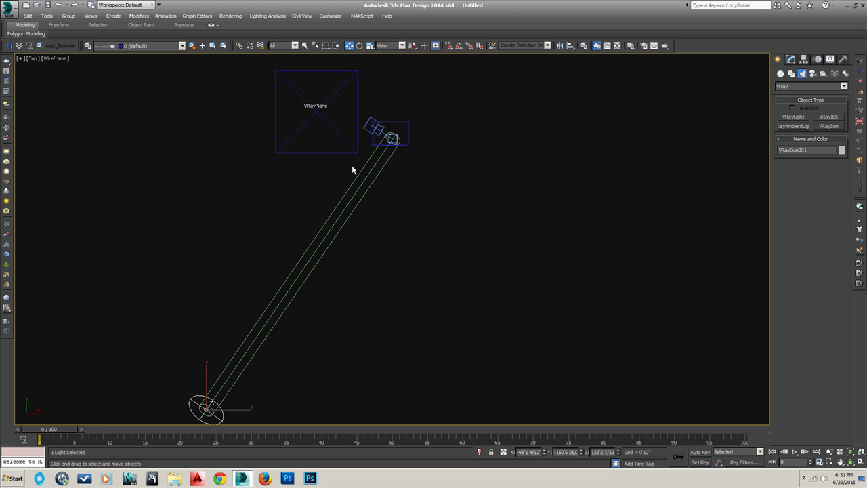
pyautogui.scroll(2, 373, 126)
pyautogui.scroll(1, 373, 126)
pyautogui.click(370, 125)
pyautogui.click(792, 60)
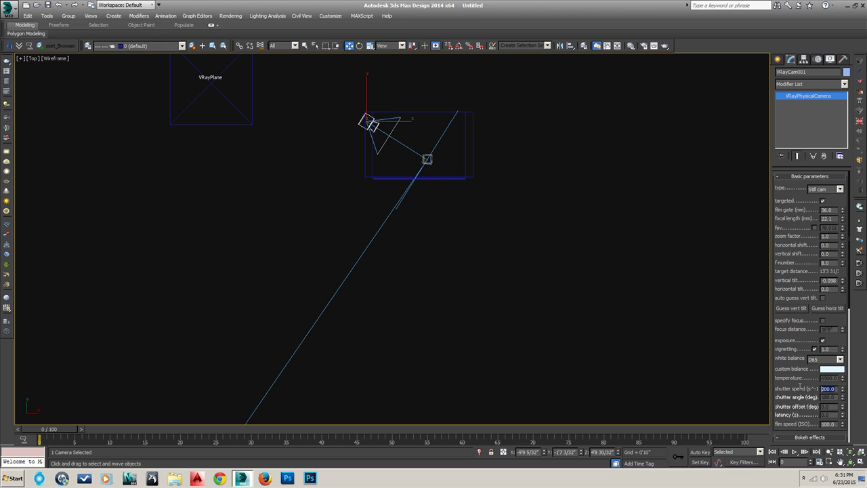
pyautogui.moveTo(573, 304)
pyautogui.mouseDown(button='middle')
pyautogui.moveTo(564, 252)
pyautogui.moveTo(493, 316)
pyautogui.mouseUp(button='middle')
pyautogui.scroll(-4, 564, 252)
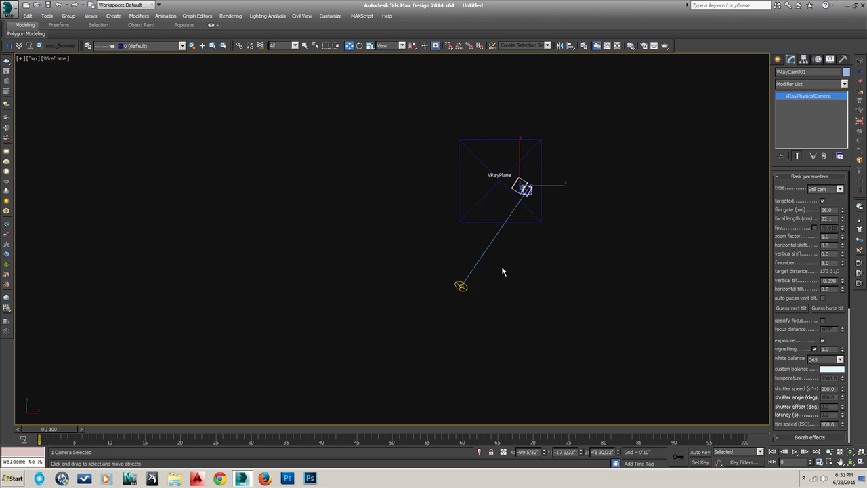
# Set VRaySun001's multiplier to 0.05, disable VRayCam001's exposure and vignetting, then view through the camera.
pyautogui.click(439, 294)
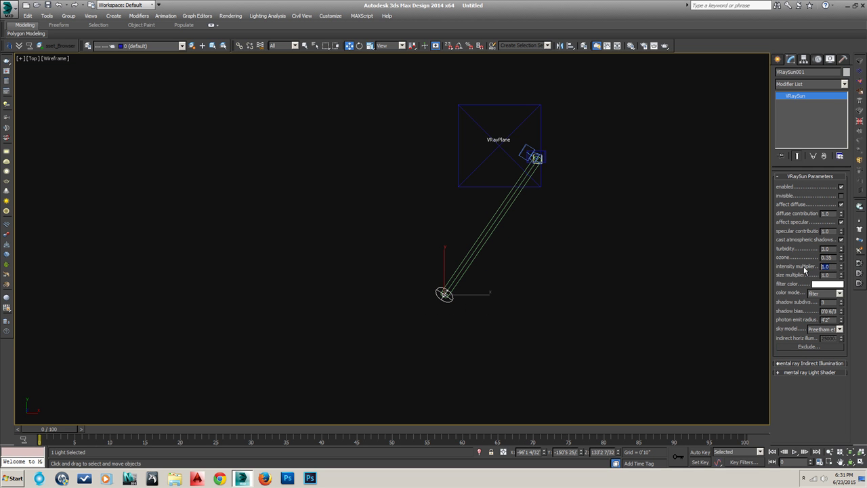
pyautogui.write('1')
pyautogui.click(532, 156)
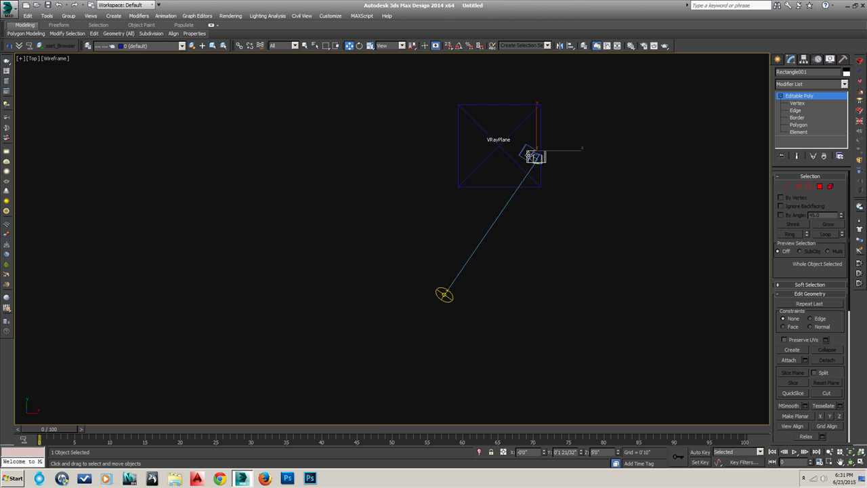
pyautogui.moveTo(581, 166); pyautogui.dragTo(528, 149, button='middle')
pyautogui.click(527, 147)
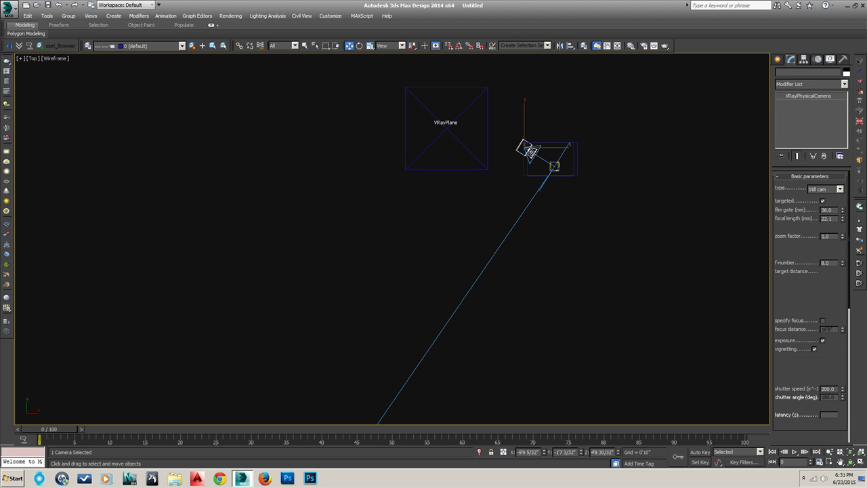
pyautogui.click(814, 349)
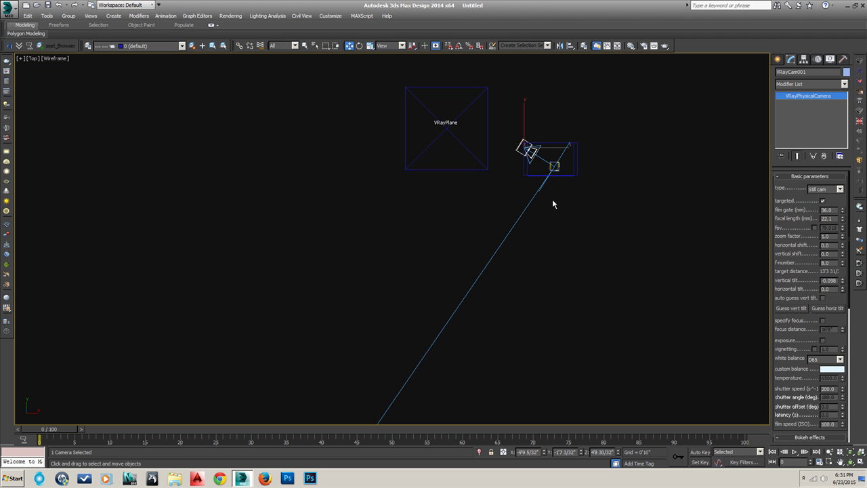
pyautogui.moveTo(542, 186); pyautogui.dragTo(588, 126, button='middle')
pyautogui.scroll(-3, 587, 124)
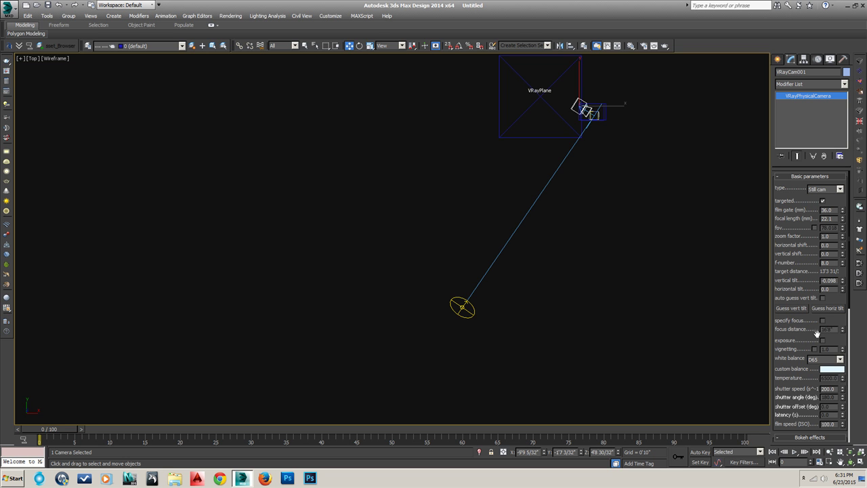
pyautogui.scroll(2, 759, 328)
pyautogui.scroll(-2, 593, 136)
pyautogui.scroll(-2, 569, 218)
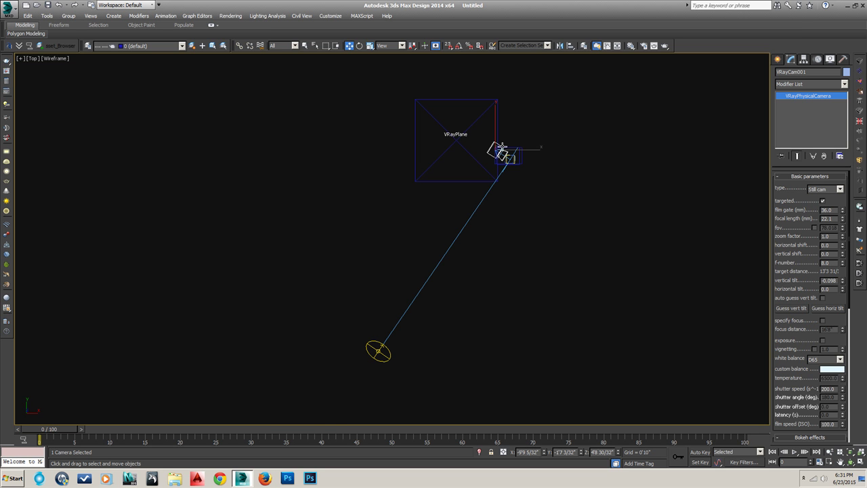
pyautogui.scroll(1, 500, 149)
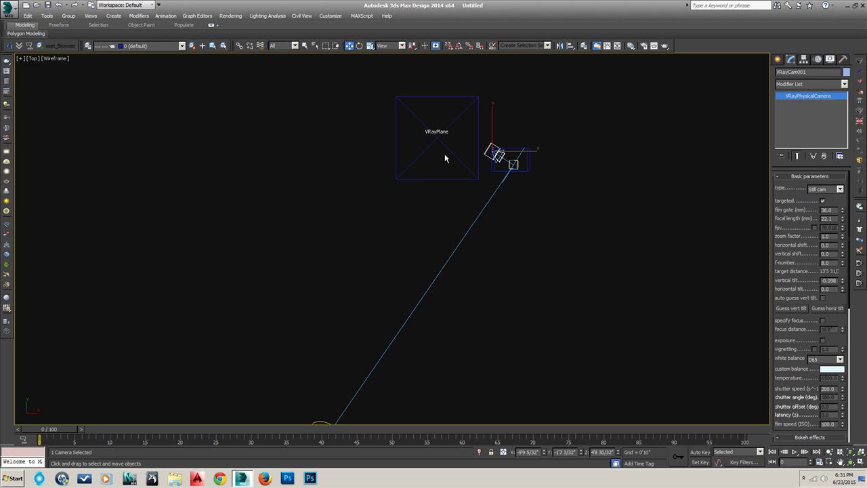
pyautogui.scroll(-1, 473, 211)
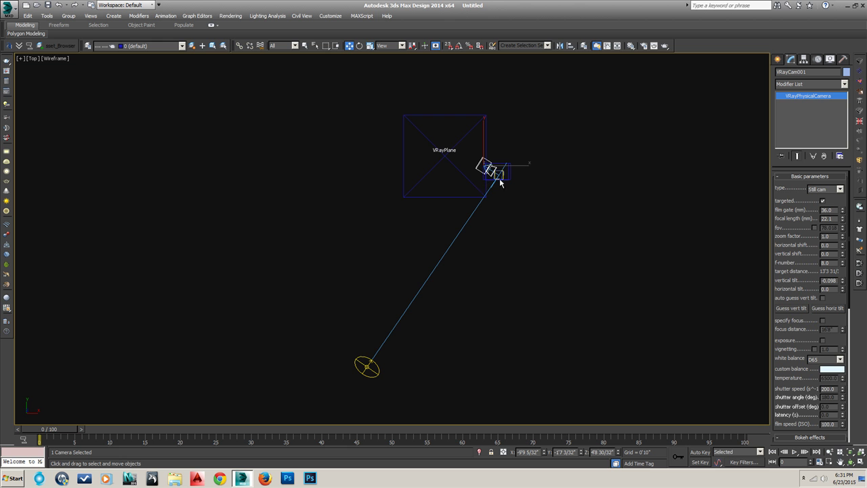
pyautogui.moveTo(384, 352); pyautogui.dragTo(514, 217, button='middle')
pyautogui.scroll(3, 485, 145)
pyautogui.scroll(2, 441, 193)
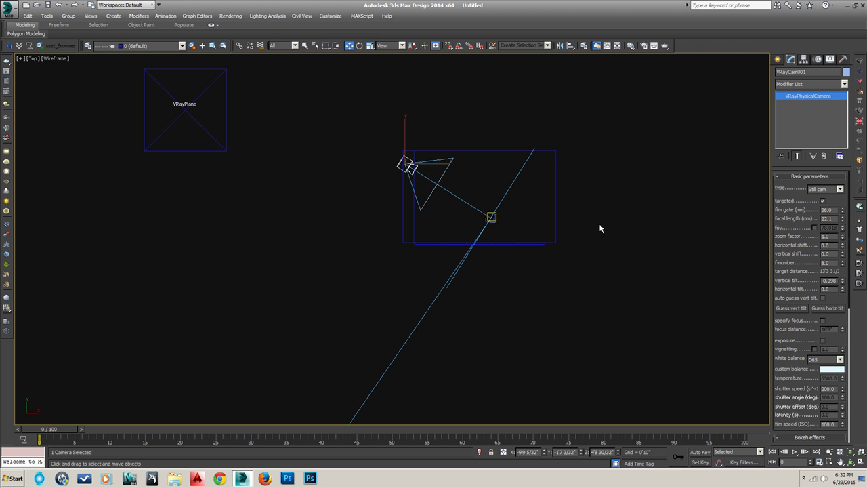
pyautogui.press('c')
# Toggle shaded display, close the V-Ray render, and select VRayPlane001 in Top view.
pyautogui.click(439, 196)
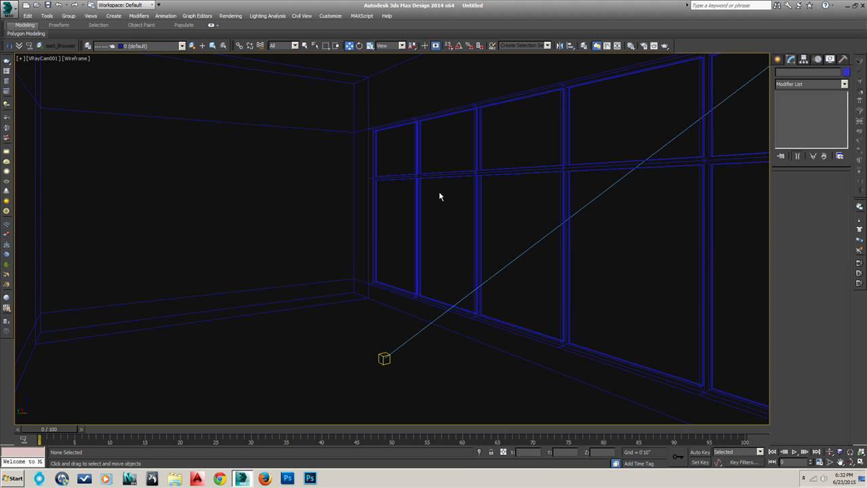
pyautogui.press('F3')
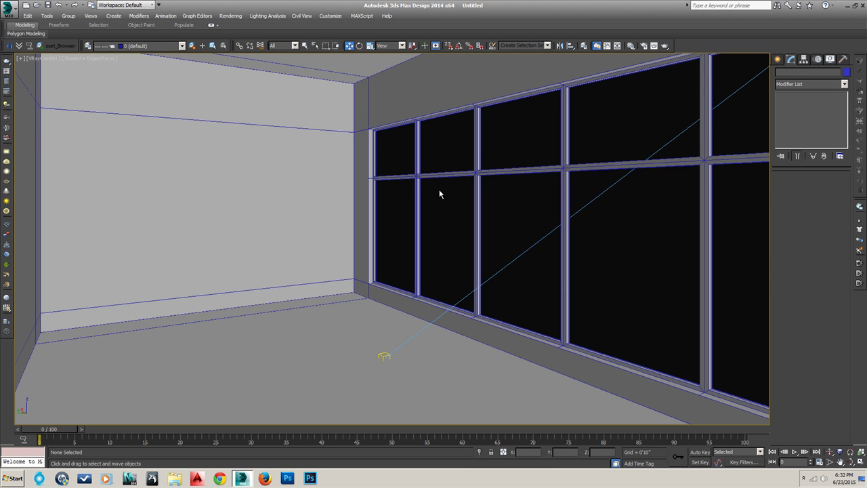
pyautogui.press('F3')
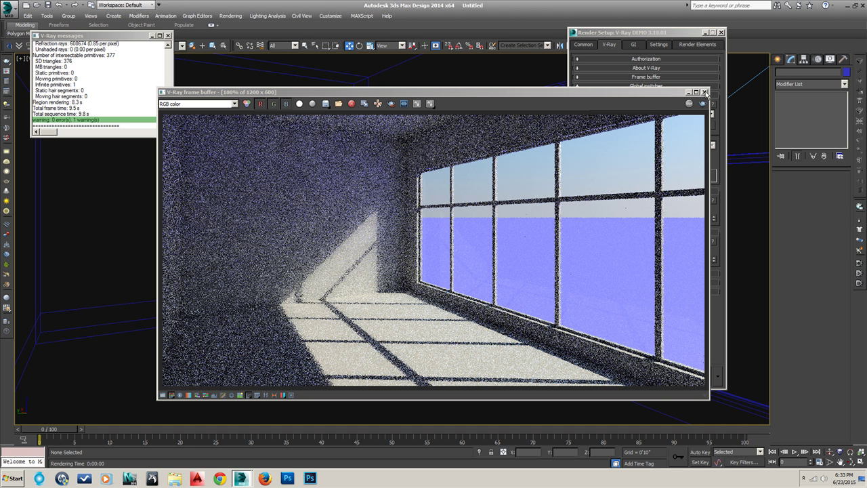
pyautogui.click(704, 93)
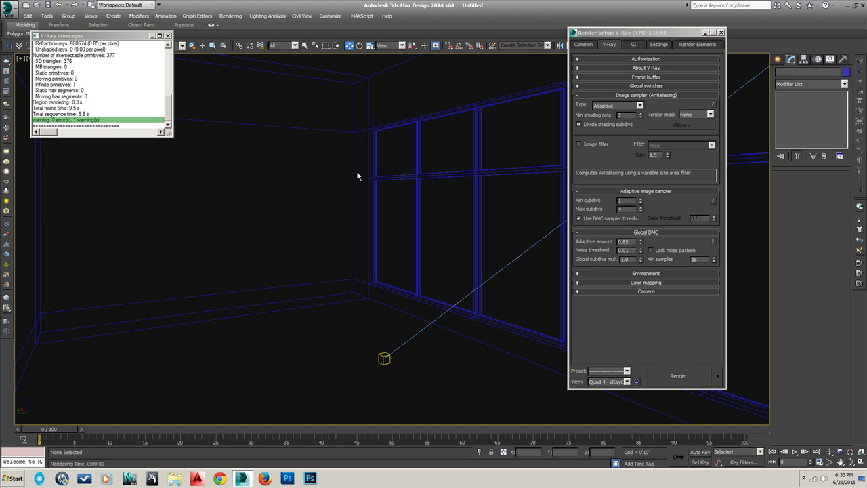
pyautogui.press('t')
pyautogui.scroll(-3, 393, 203)
pyautogui.scroll(5, 389, 217)
pyautogui.click(348, 142)
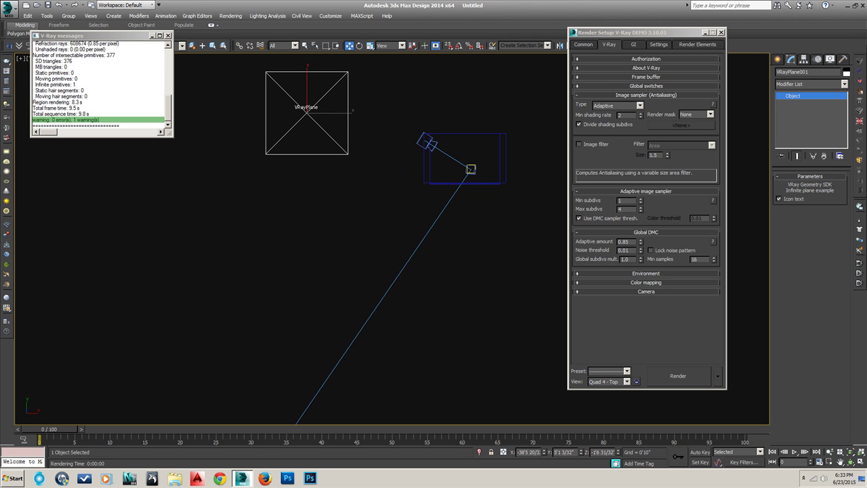
# Start creating a VRay infinite plane from the VRay geometry category.
pyautogui.click(778, 60)
pyautogui.click(781, 74)
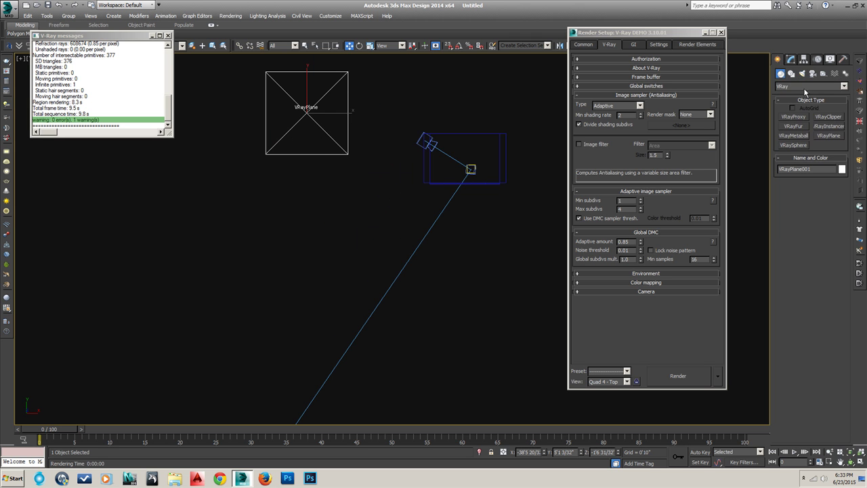
pyautogui.click(842, 86)
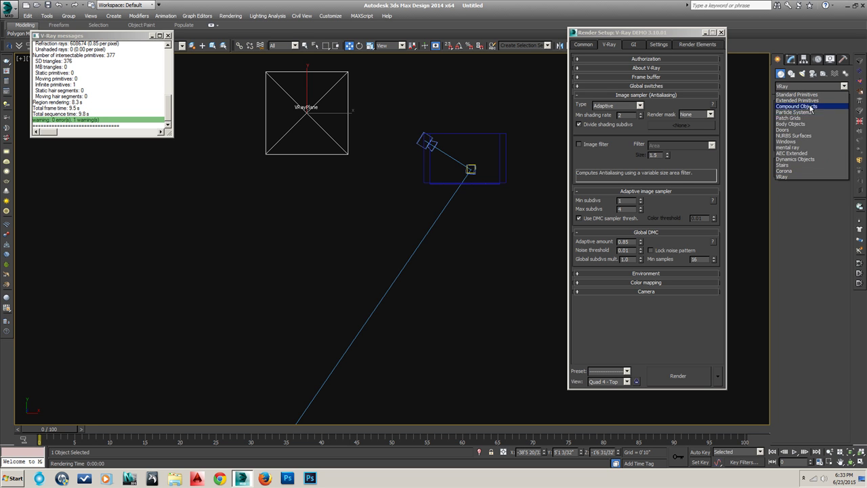
pyautogui.click(780, 178)
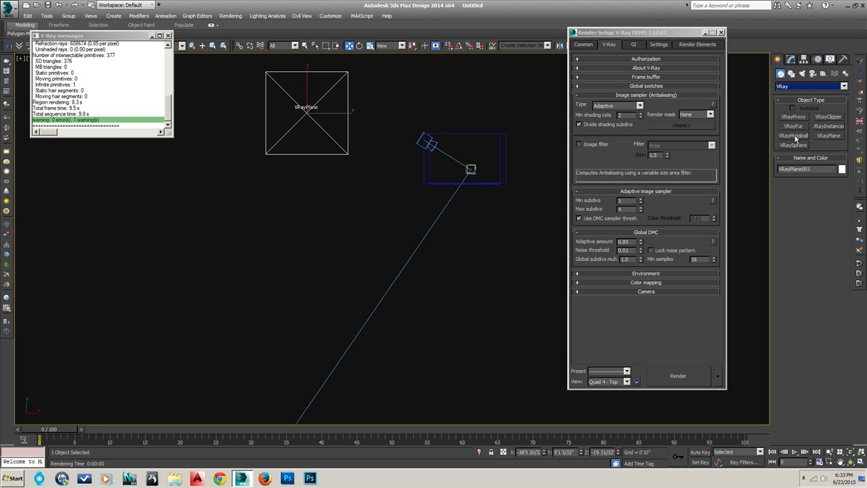
pyautogui.click(830, 135)
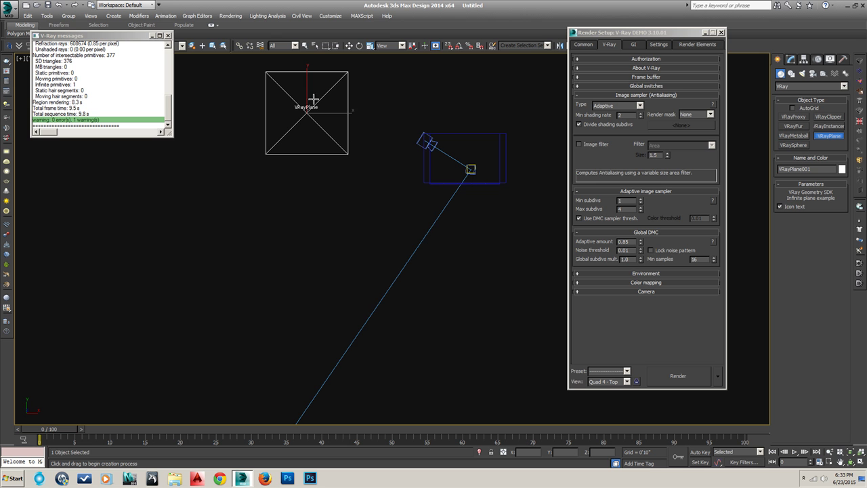
# Place the VRayPlane at the building's left edge in Front view, slightly lowered.
pyautogui.press('f')
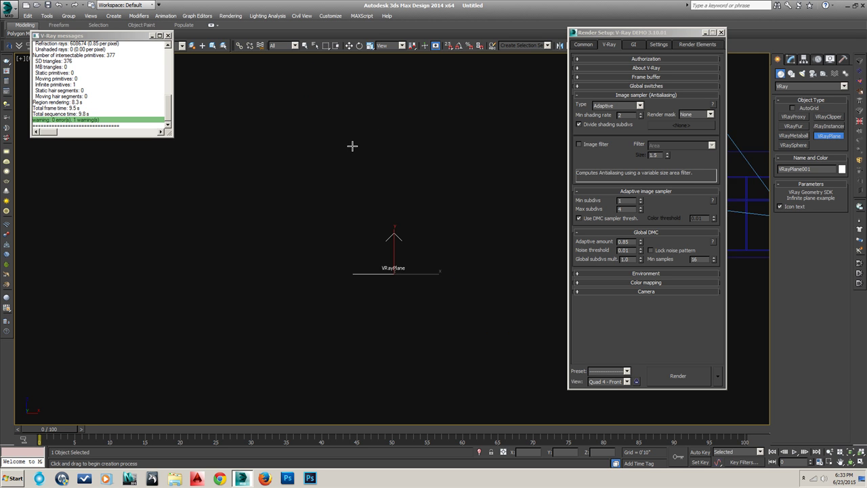
pyautogui.scroll(-4, 352, 145)
pyautogui.moveTo(402, 190); pyautogui.dragTo(251, 184, button='middle')
pyautogui.rightClick(229, 179)
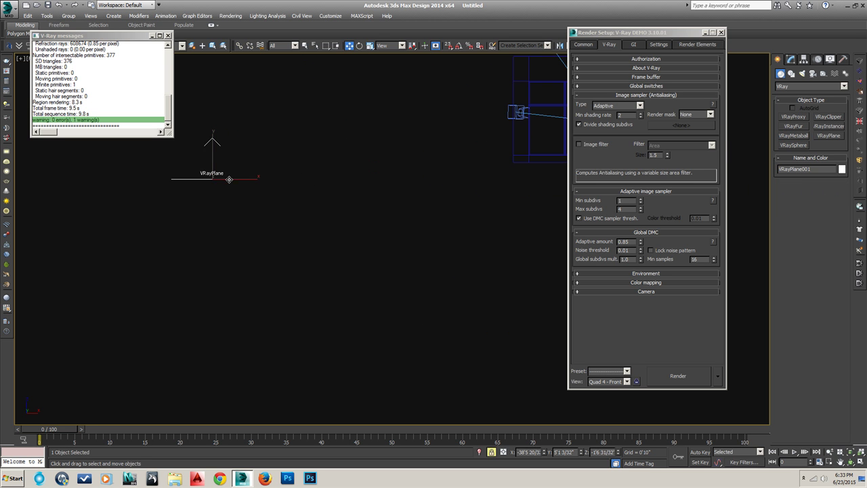
pyautogui.moveTo(229, 179); pyautogui.dragTo(539, 179)
pyautogui.scroll(-2, 524, 180)
pyautogui.moveTo(524, 180); pyautogui.dragTo(346, 202, button='middle')
pyautogui.scroll(3, 319, 206)
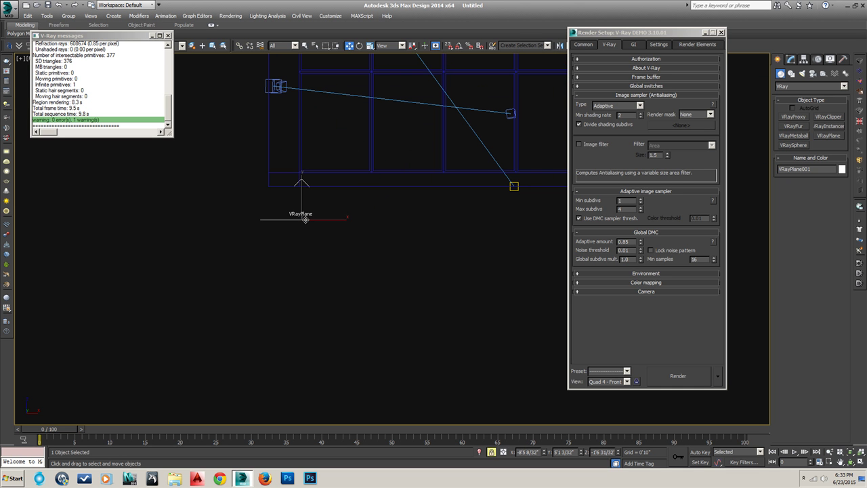
pyautogui.moveTo(306, 220)
pyautogui.mouseDown()
pyautogui.moveTo(314, 232)
pyautogui.moveTo(311, 204)
pyautogui.moveTo(305, 211)
pyautogui.mouseUp()
pyautogui.scroll(-3, 425, 192)
pyautogui.scroll(-3, 424, 192)
# Close render settings and make 01 - Default the active material.
pyautogui.click(721, 32)
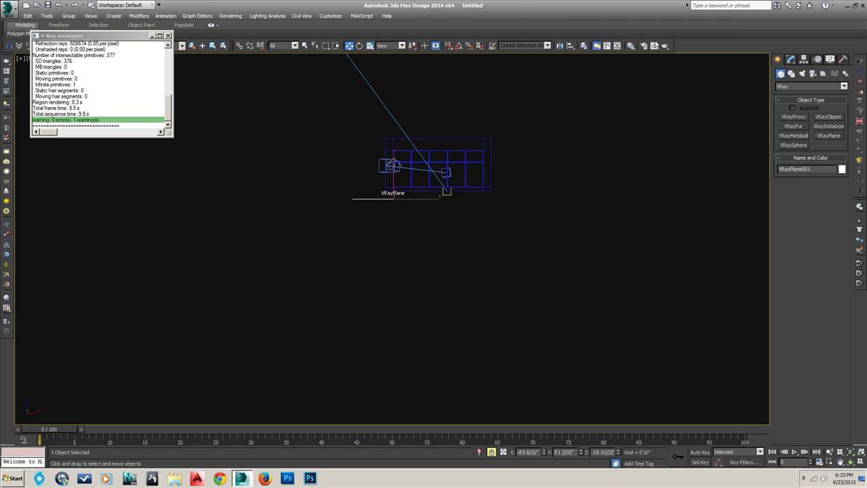
pyautogui.click(632, 45)
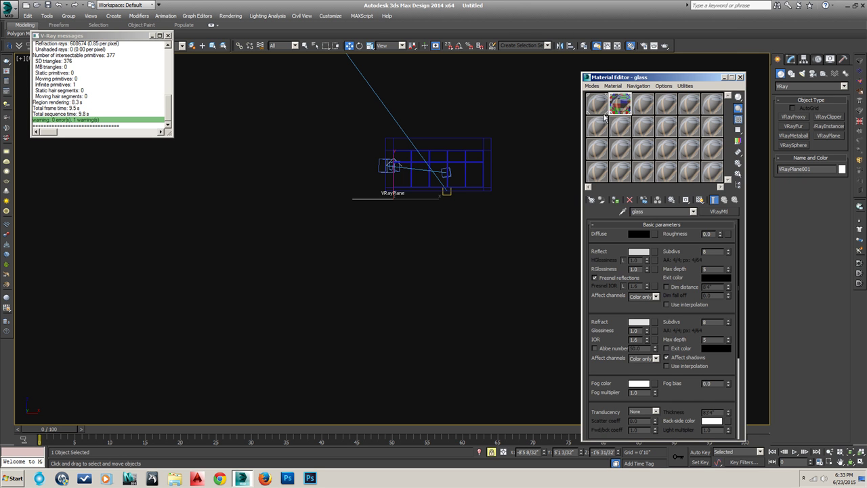
pyautogui.click(599, 110)
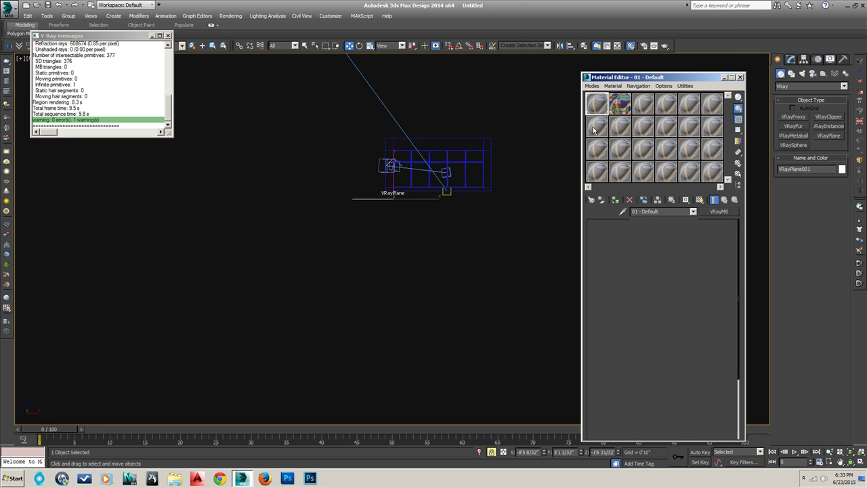
# Select the VRayPlane, then view and render the room through VRayCam001.
pyautogui.click(490, 129)
pyautogui.click(397, 196)
pyautogui.keyDown('alt'); pyautogui.moveTo(397, 196); pyautogui.dragTo(432, 271, button='middle'); pyautogui.keyUp('alt')
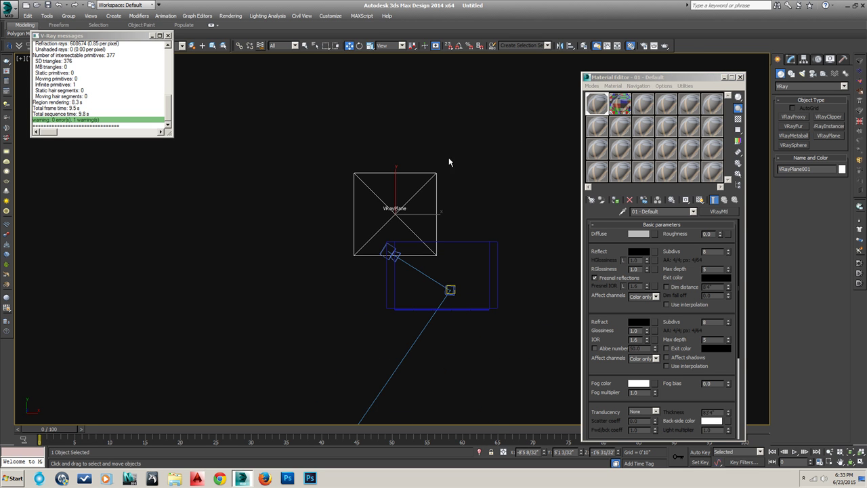
pyautogui.keyDown('alt'); pyautogui.moveTo(438, 160); pyautogui.dragTo(436, 157, button='middle'); pyautogui.keyUp('alt')
pyautogui.keyDown('alt'); pyautogui.moveTo(436, 194); pyautogui.dragTo(414, 193, button='middle'); pyautogui.keyUp('alt')
pyautogui.click(414, 192)
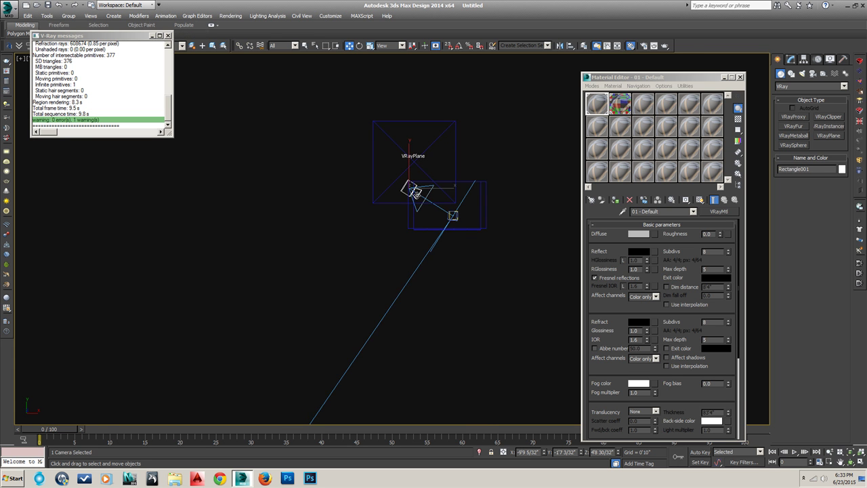
pyautogui.press('c')
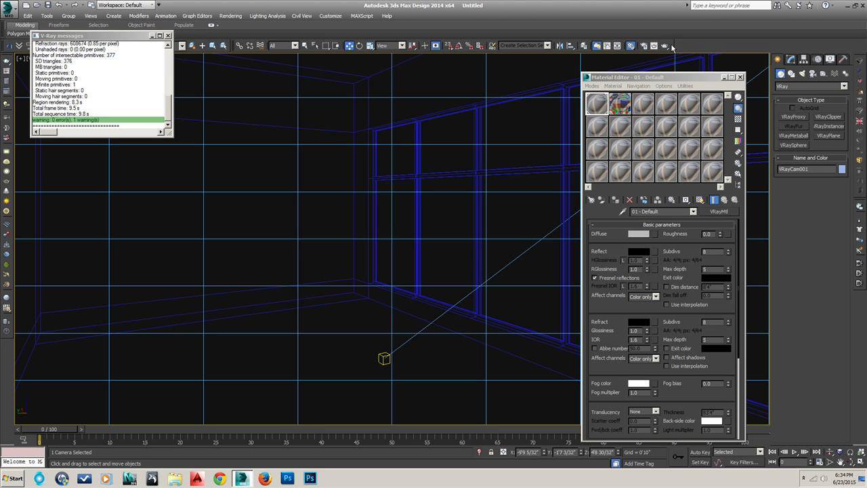
pyautogui.click(672, 46)
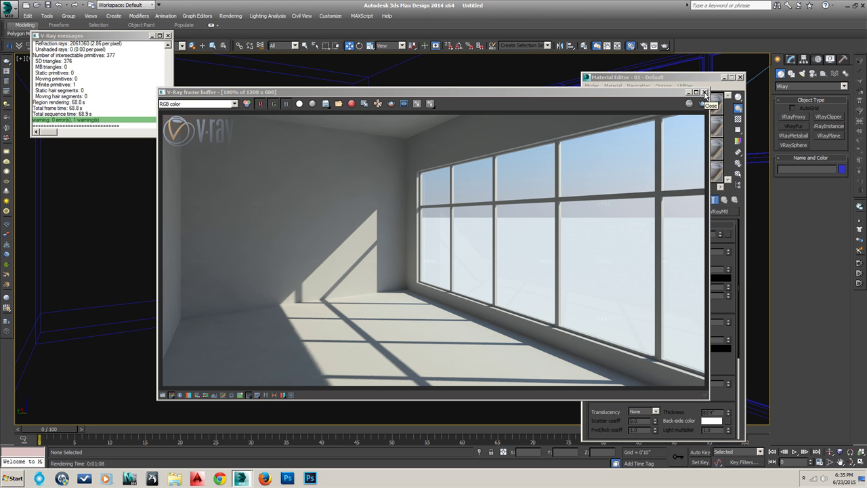
# Close the render and set VRaySun001's size multiplier to 6, checking the camera view.
pyautogui.click(704, 92)
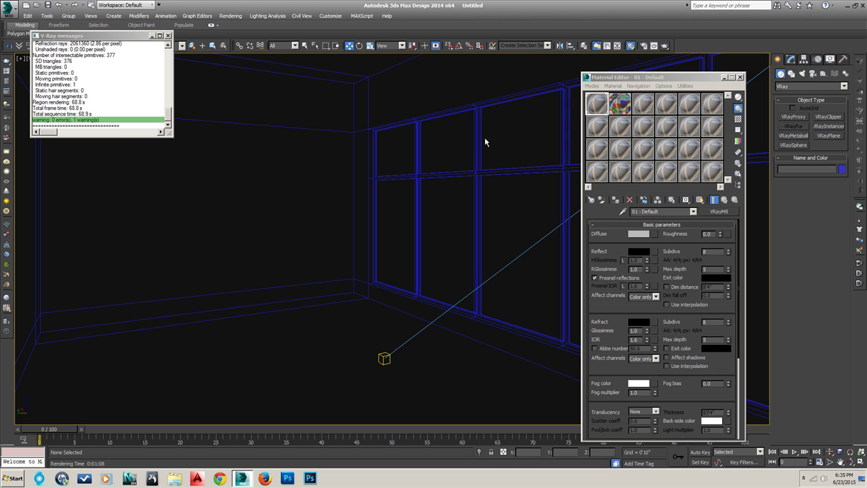
pyautogui.press('t')
pyautogui.scroll(-2, 345, 348)
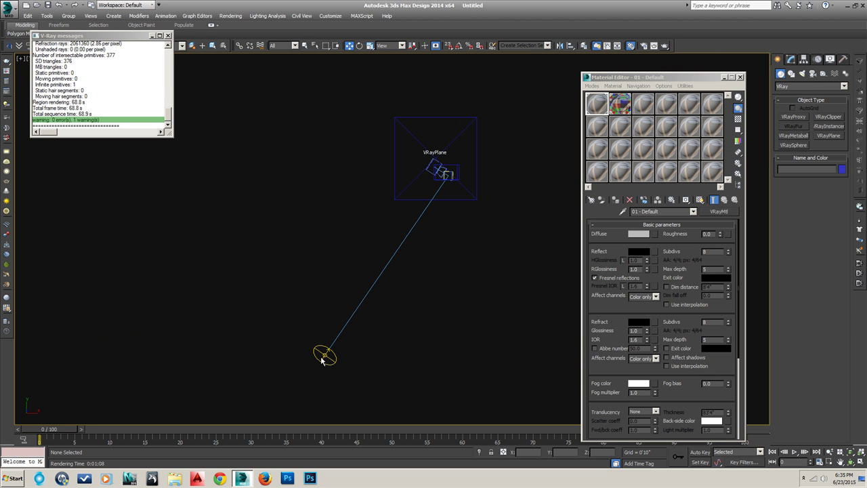
pyautogui.click(324, 356)
pyautogui.click(791, 61)
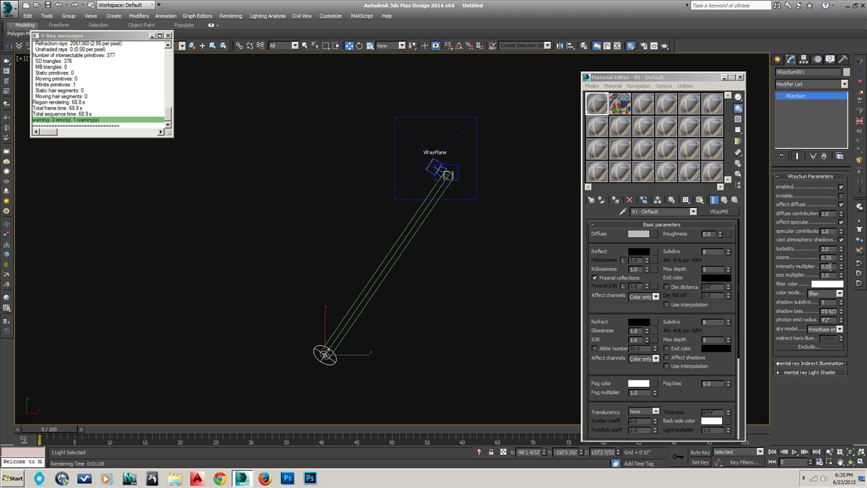
pyautogui.write('6')
pyautogui.press('Return')
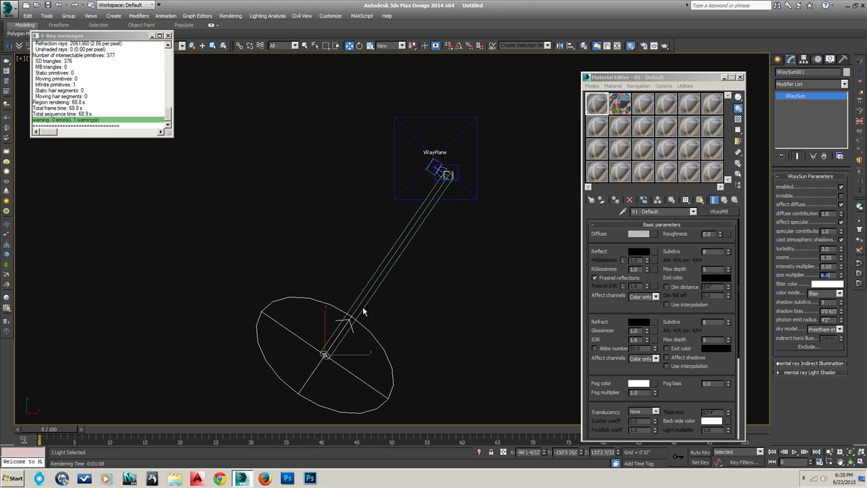
pyautogui.click(442, 170)
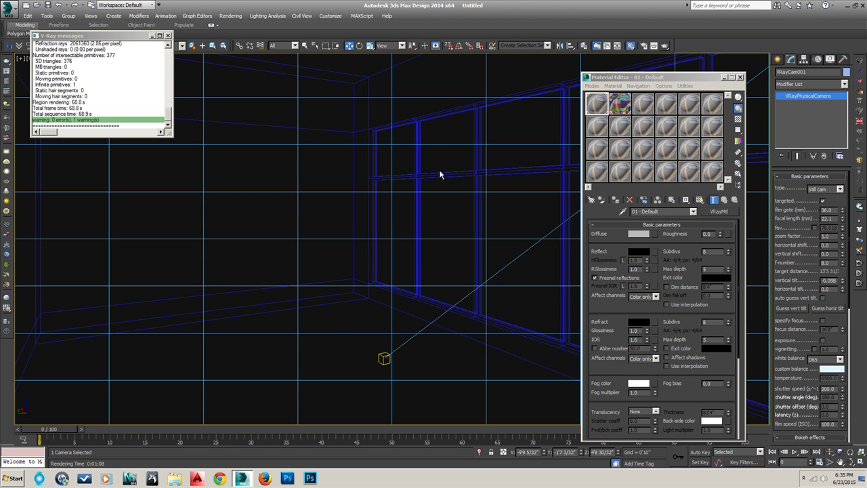
pyautogui.press('c')
pyautogui.press('p')
pyautogui.scroll(-3, 406, 216)
pyautogui.scroll(-3, 353, 257)
pyautogui.scroll(-3, 278, 293)
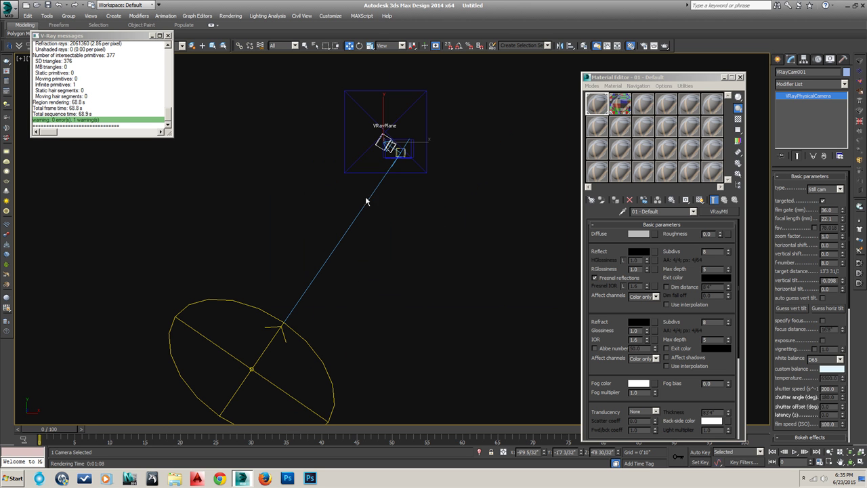
# Raise VRaySun001's size multiplier to 20 and return to the camera view.
pyautogui.click(252, 368)
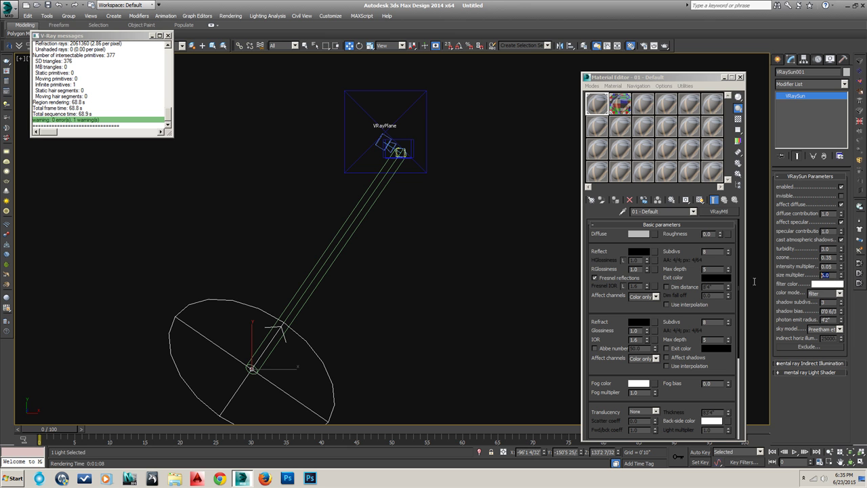
pyautogui.write('20')
pyautogui.press('Return')
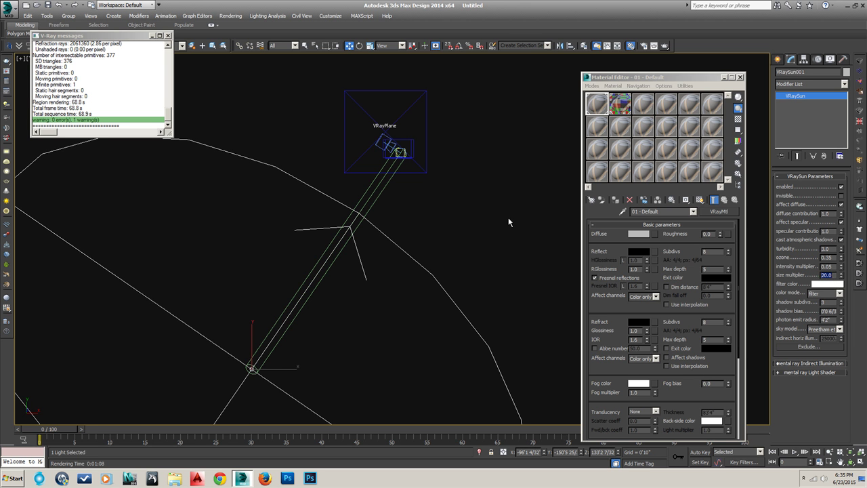
pyautogui.click(418, 157)
pyautogui.scroll(2, 418, 157)
pyautogui.click(390, 145)
pyautogui.press('c')
pyautogui.press('p')
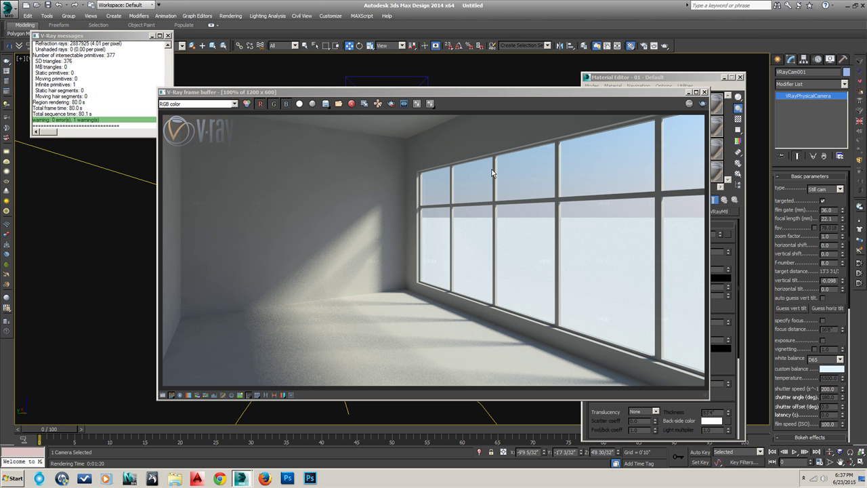
# Close the V-Ray frame buffer after the soft-shadow render.
pyautogui.click(704, 92)
# Select the window wall and frame the window grid in Front view.
pyautogui.click(503, 150)
pyautogui.press('p')
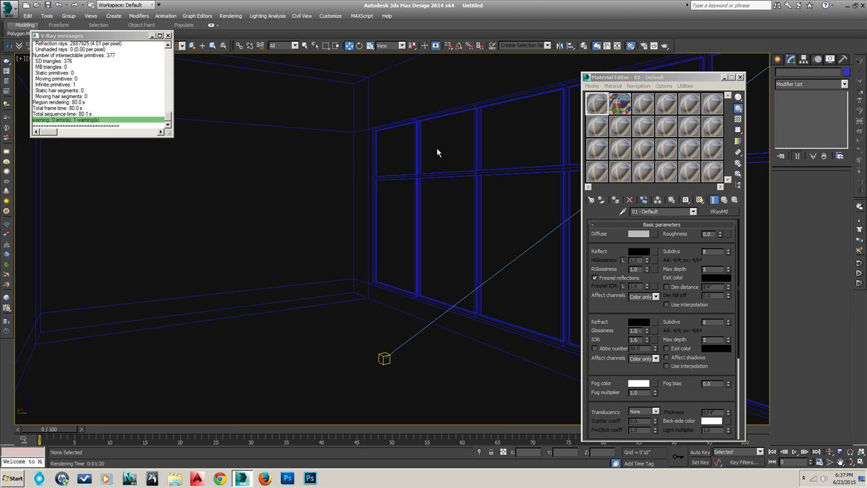
pyautogui.click(451, 173)
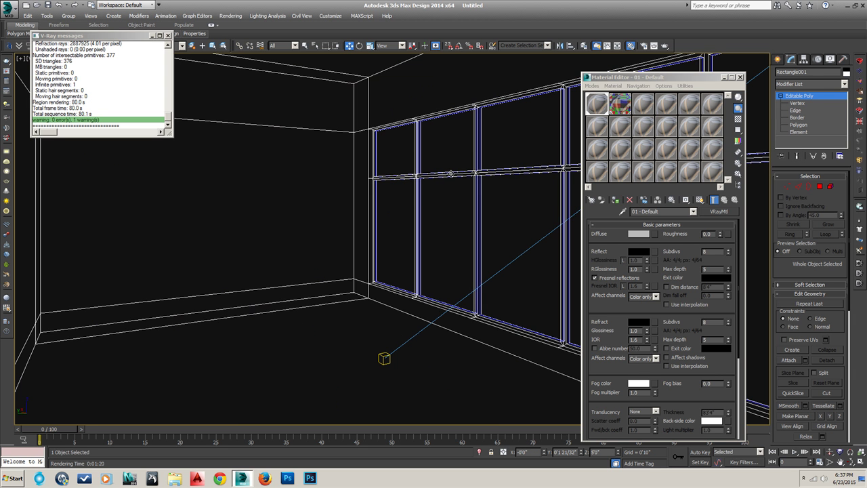
pyautogui.press('t')
pyautogui.scroll(-3, 458, 184)
pyautogui.scroll(2, 385, 145)
pyautogui.scroll(-2, 386, 145)
pyautogui.press('f')
pyautogui.scroll(-3, 507, 183)
pyautogui.moveTo(505, 186); pyautogui.dragTo(425, 173, button='middle')
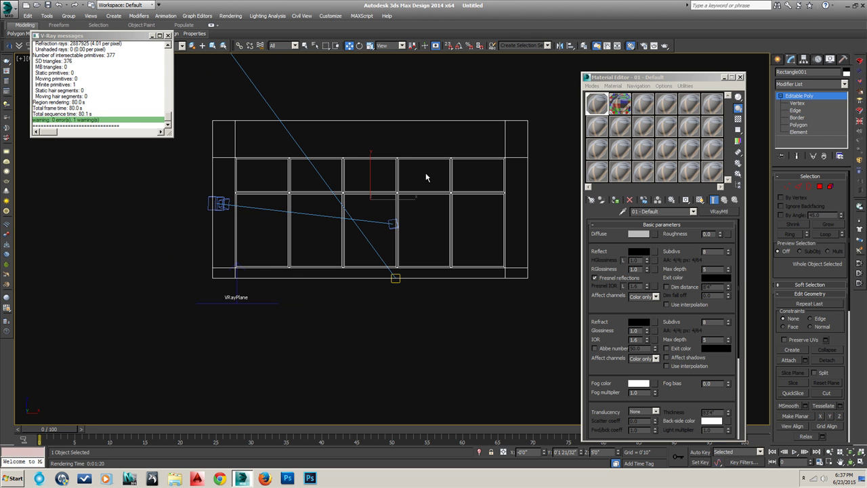
# Pick the VRayLight tool with its type set to Plane.
pyautogui.click(778, 60)
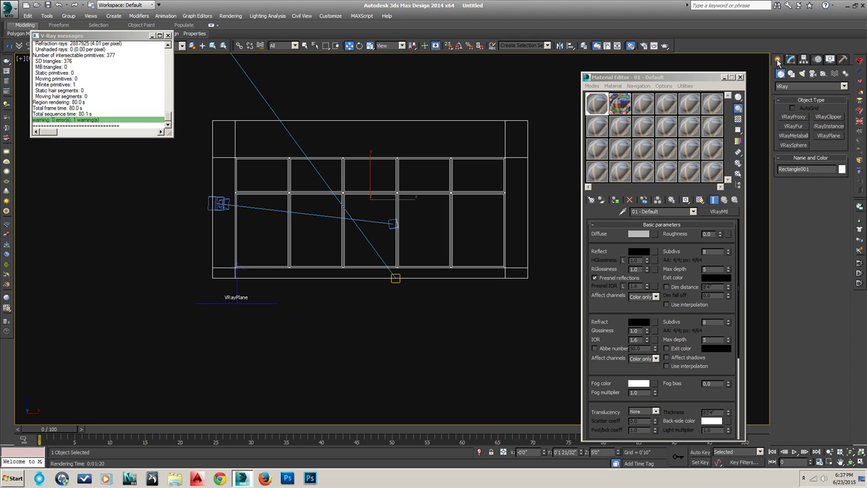
pyautogui.click(805, 86)
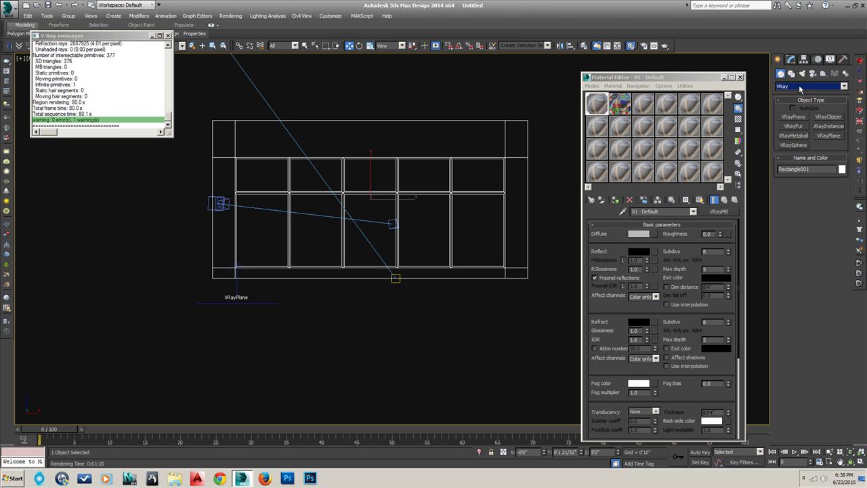
pyautogui.click(802, 73)
pyautogui.click(798, 119)
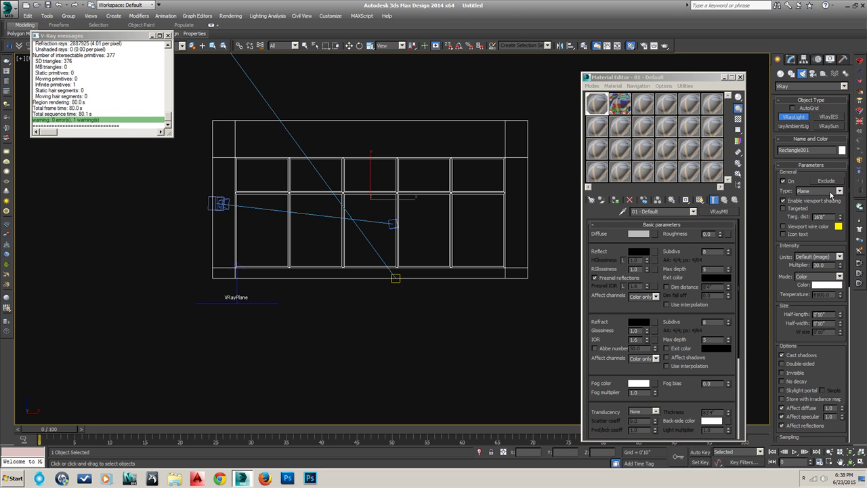
pyautogui.click(835, 195)
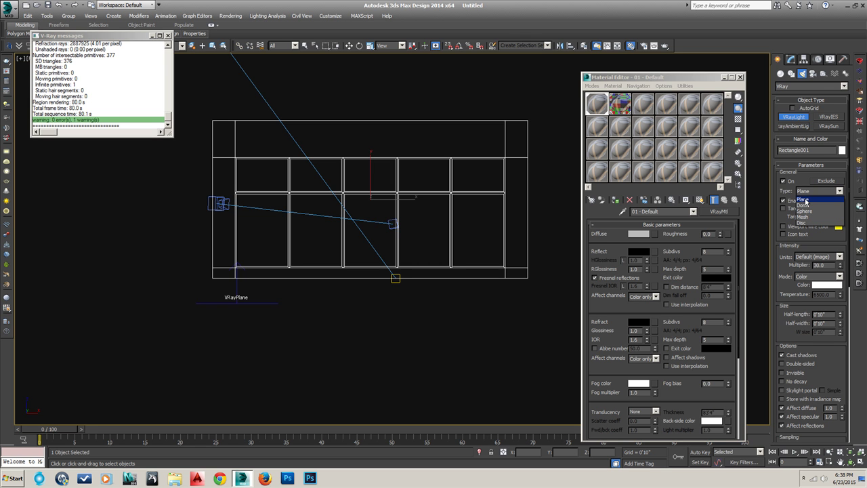
pyautogui.click(805, 201)
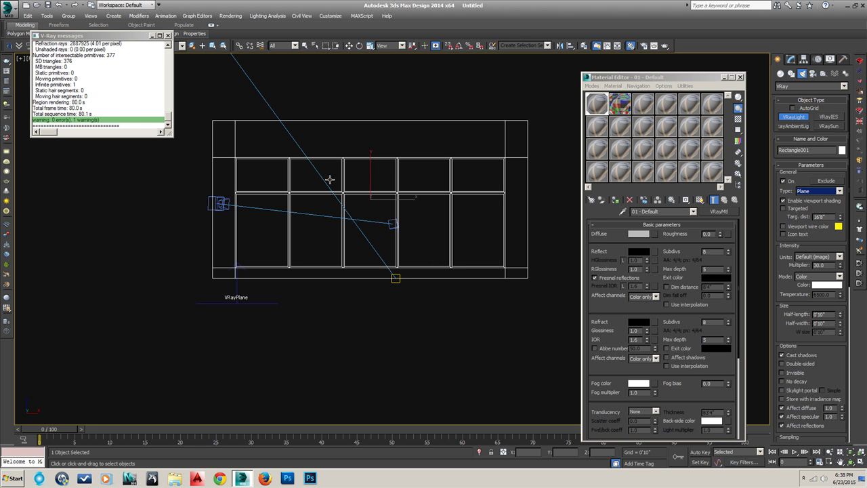
# Draw a plane light covering the window grid and orbit to inspect it.
pyautogui.moveTo(239, 160); pyautogui.dragTo(501, 265)
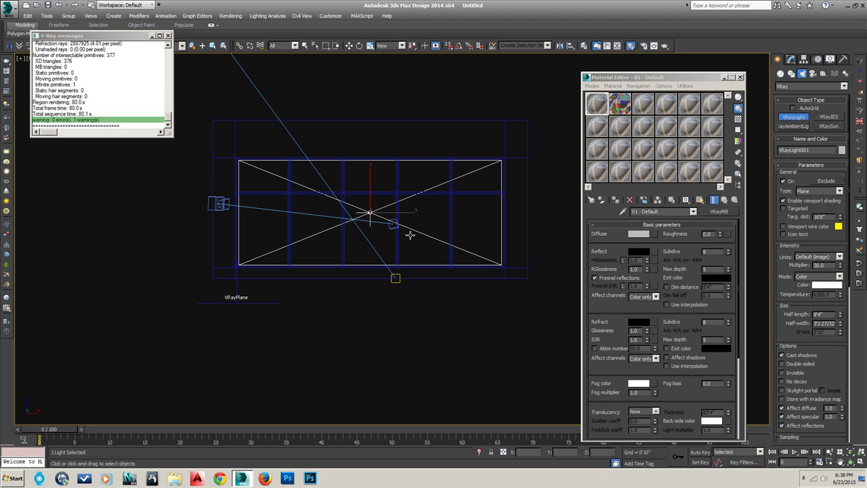
pyautogui.keyDown('alt'); pyautogui.moveTo(410, 234); pyautogui.dragTo(413, 253, button='middle'); pyautogui.keyUp('alt')
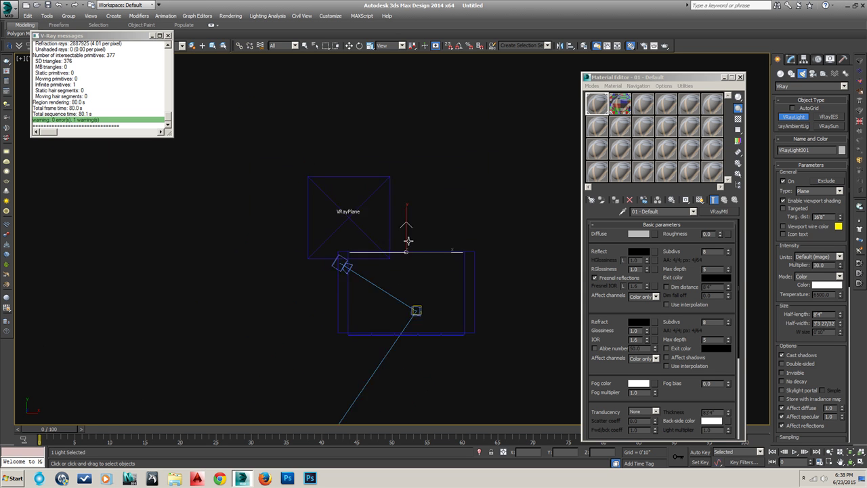
pyautogui.keyDown('alt'); pyautogui.moveTo(413, 253); pyautogui.dragTo(292, 245, button='middle'); pyautogui.keyUp('alt')
pyautogui.keyDown('alt'); pyautogui.moveTo(358, 287); pyautogui.dragTo(376, 210, button='middle'); pyautogui.keyUp('alt')
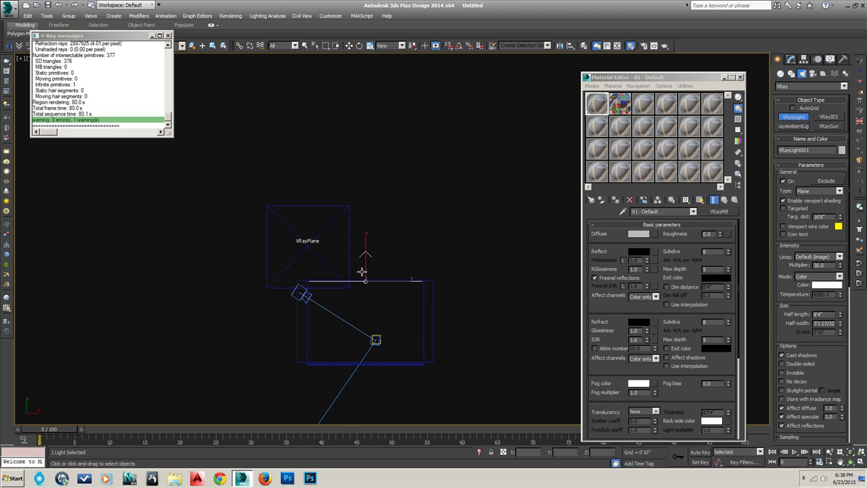
pyautogui.scroll(3, 376, 211)
# Move the plane light along Y onto the window wall.
pyautogui.press('w')
pyautogui.moveTo(376, 211); pyautogui.dragTo(385, 328)
pyautogui.moveTo(385, 327); pyautogui.dragTo(395, 192, button='middle')
pyautogui.moveTo(395, 192); pyautogui.dragTo(412, 262)
pyautogui.scroll(-3, 420, 252)
pyautogui.keyDown('alt'); pyautogui.moveTo(422, 251); pyautogui.dragTo(437, 245, button='middle'); pyautogui.keyUp('alt')
pyautogui.hotkey('shift', 'z')
# Change VRayLight001's Multiplier from 30.0 to 2.0 in the Modify panel.
pyautogui.hotkey('shift', 'y')
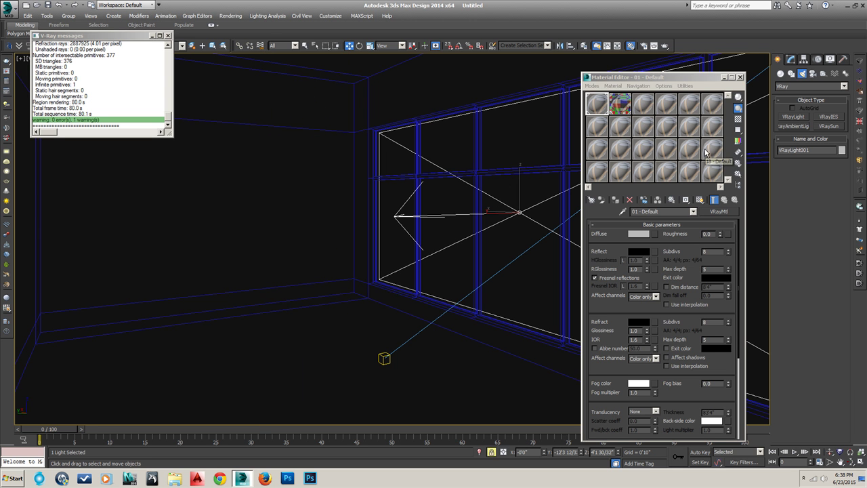
pyautogui.click(791, 61)
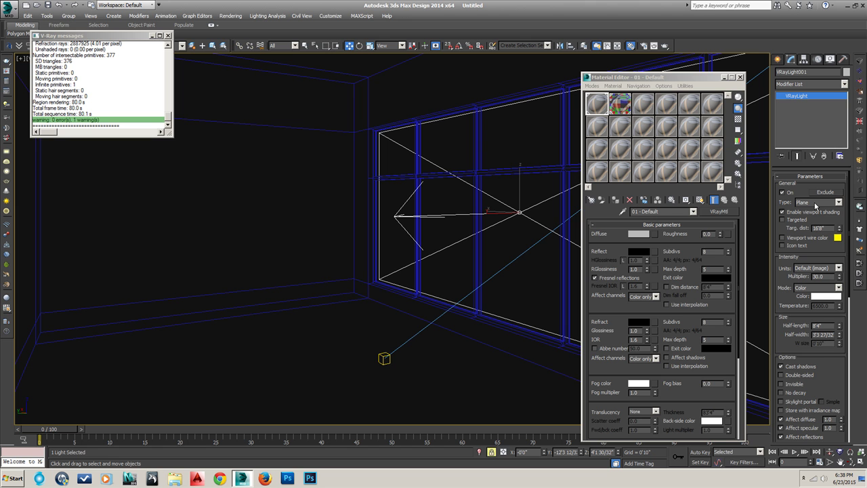
pyautogui.moveTo(829, 278); pyautogui.dragTo(793, 278)
pyautogui.write('2')
# Set the window light colour to pale cyan (Red about 188) and close the Material Editor.
pyautogui.click(832, 299)
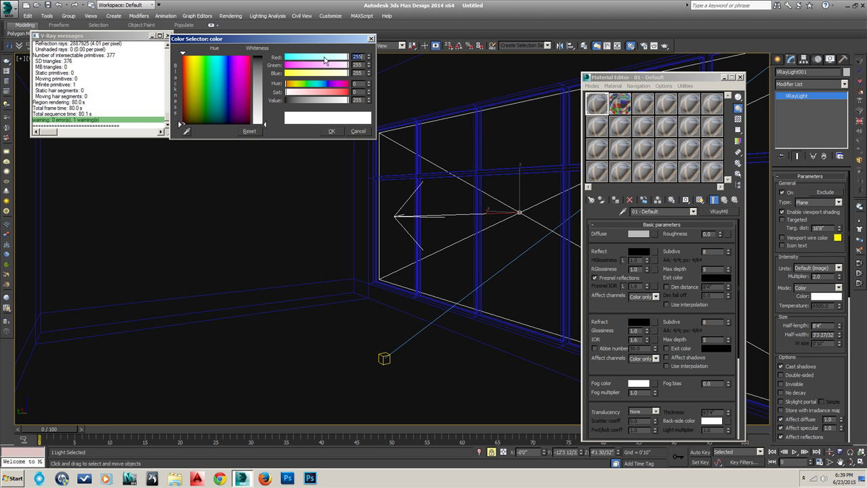
pyautogui.moveTo(346, 57); pyautogui.dragTo(331, 58)
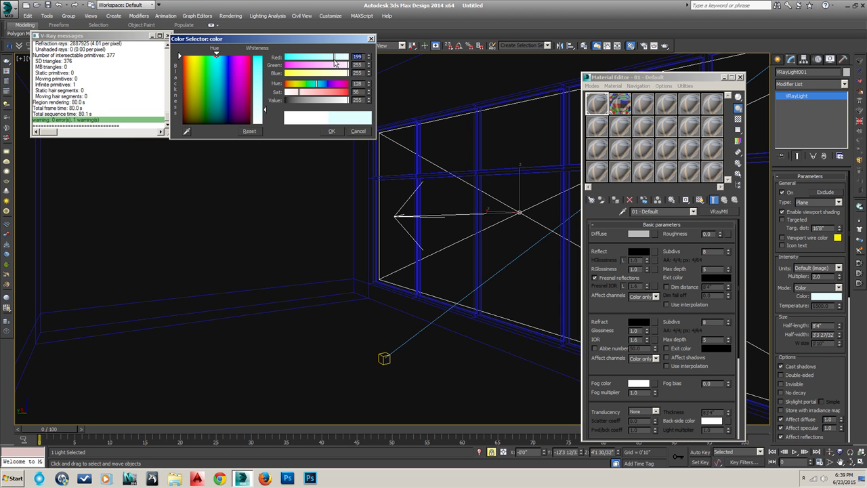
pyautogui.click(332, 131)
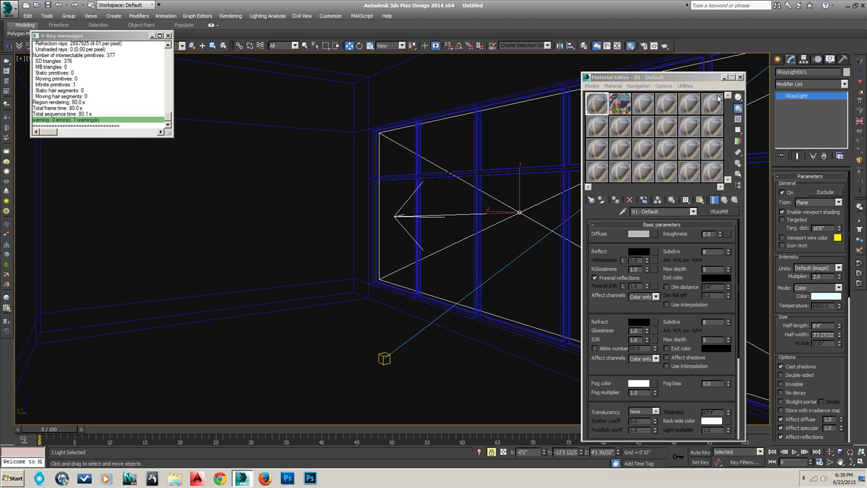
pyautogui.click(740, 77)
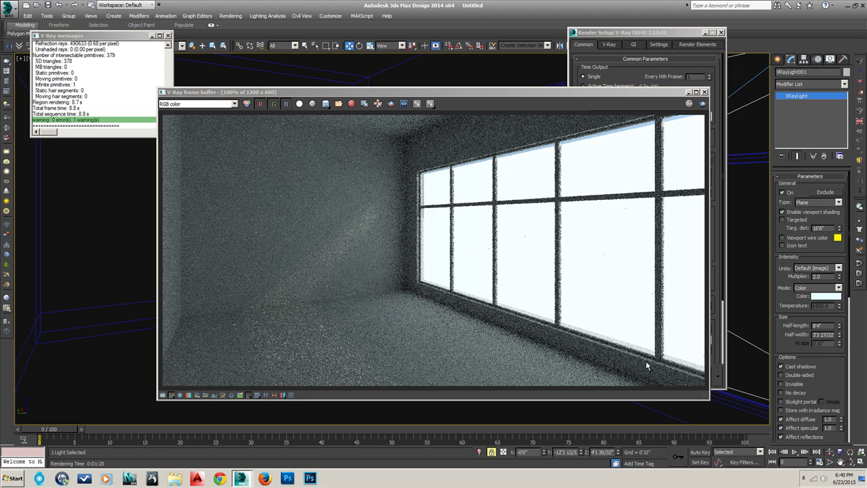
# Check Invisible on VRayLight001, leaving Affect reflections switched off.
pyautogui.click(782, 384)
pyautogui.click(781, 437)
pyautogui.click(781, 437)
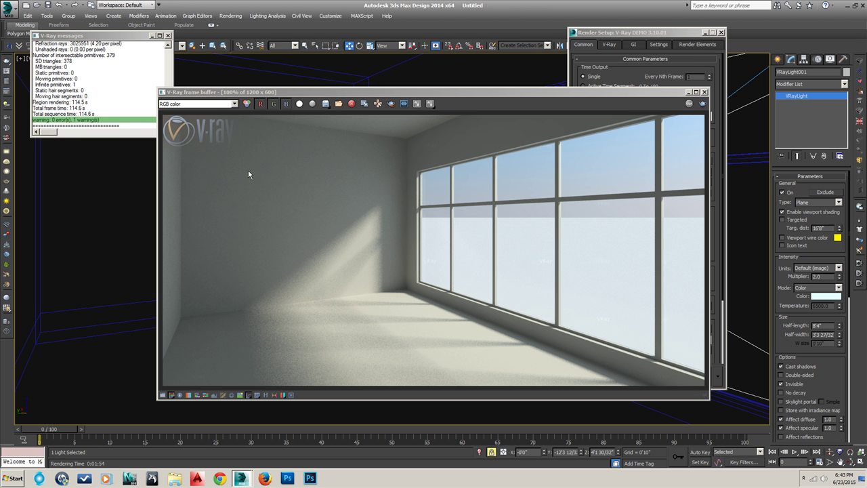
# Close Render Setup and the V-Ray frame buffer.
pyautogui.click(722, 33)
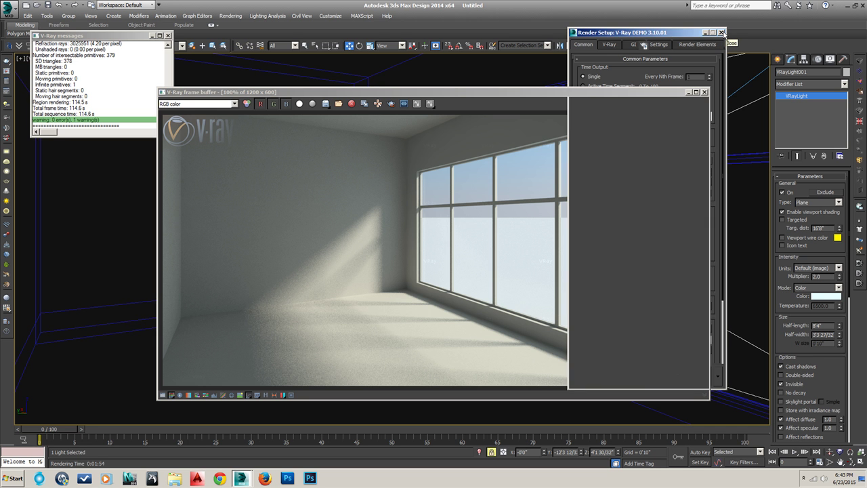
pyautogui.click(722, 32)
pyautogui.click(704, 92)
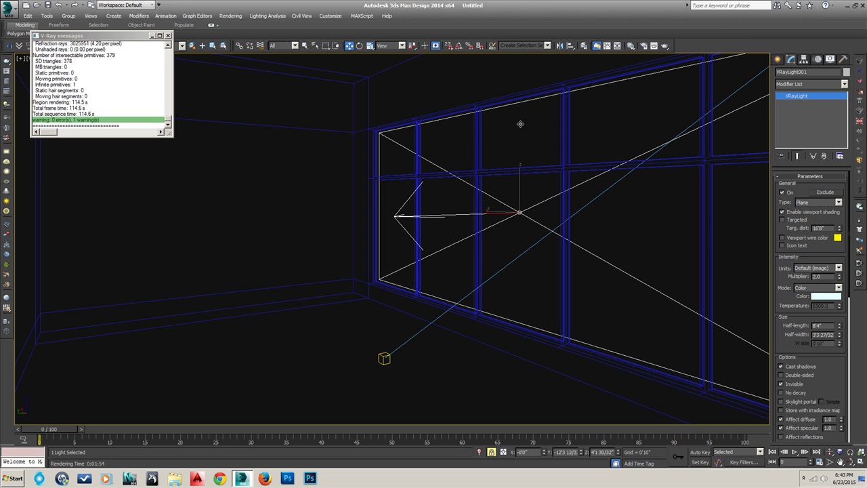
# Select the room in Top view and start a VRayLight, opening its Type list.
pyautogui.click(451, 113)
pyautogui.press('t')
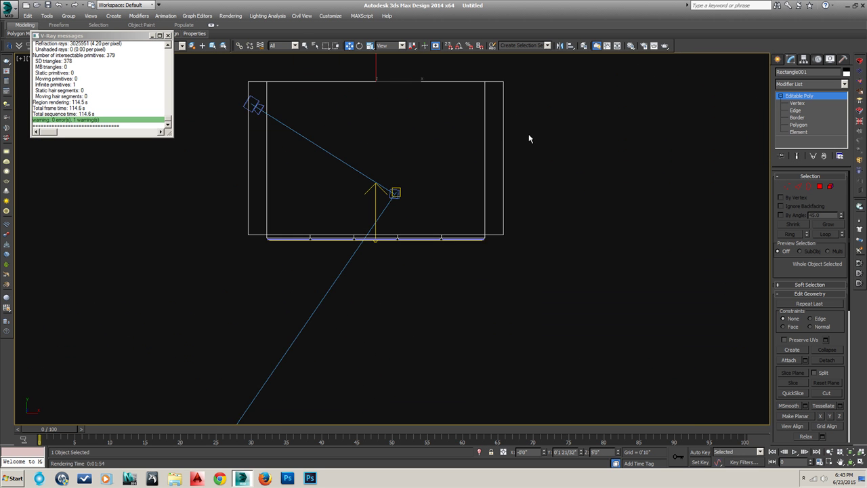
pyautogui.moveTo(546, 145); pyautogui.dragTo(610, 171, button='middle')
pyautogui.click(778, 60)
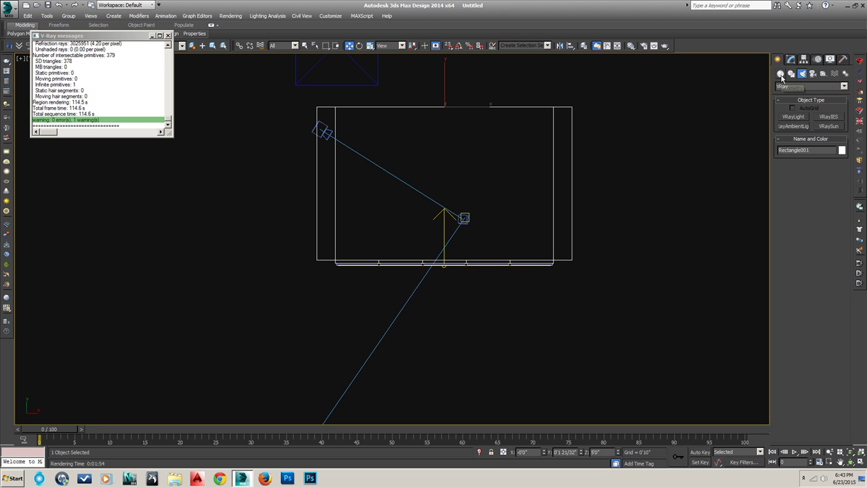
pyautogui.click(793, 118)
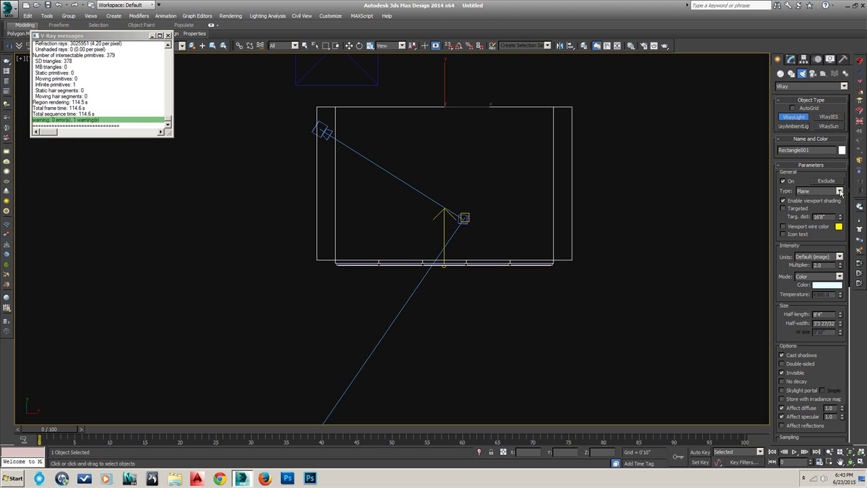
pyautogui.click(840, 191)
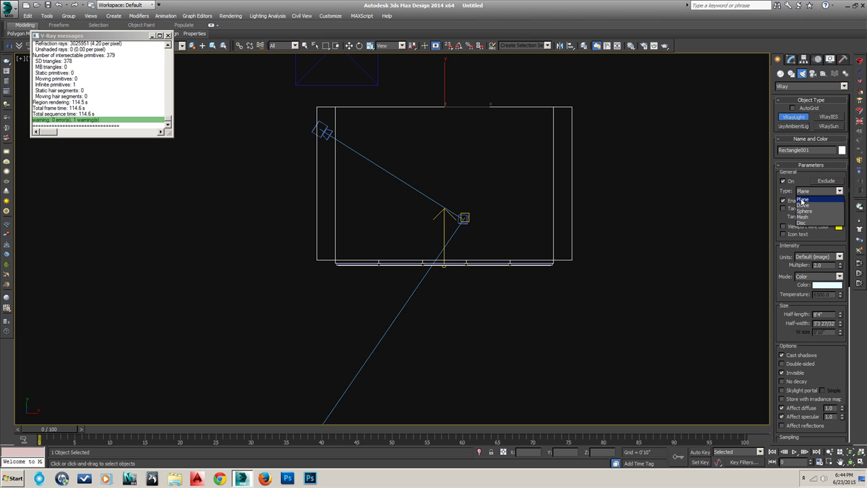
# Draw a small Plane VRayLight in the room with half-length and half-width 3.
pyautogui.click(802, 200)
pyautogui.scroll(2, 542, 163)
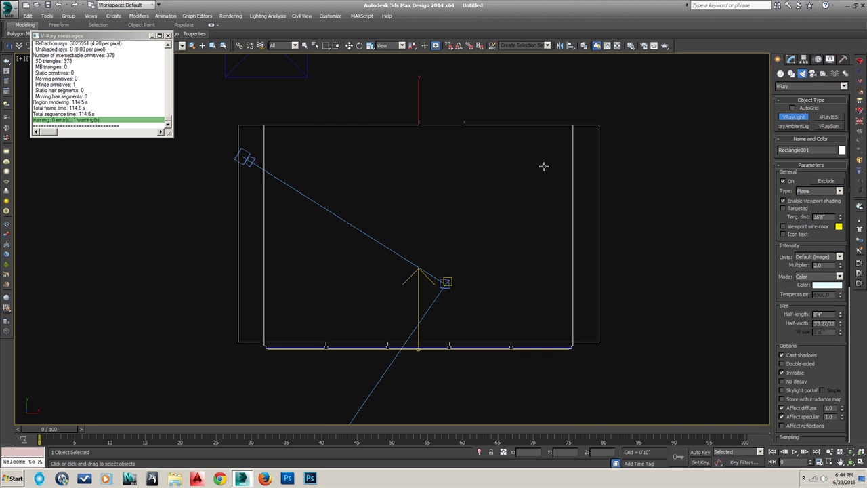
pyautogui.click(492, 188)
pyautogui.moveTo(492, 189); pyautogui.dragTo(502, 197)
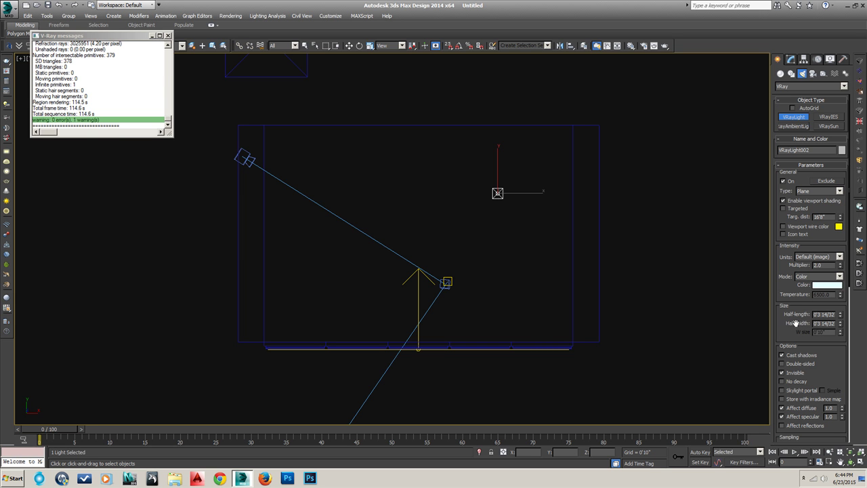
pyautogui.moveTo(815, 313); pyautogui.dragTo(864, 316)
pyautogui.write('3')
pyautogui.press('Tab')
pyautogui.write('3')
pyautogui.scroll(3, 498, 195)
pyautogui.scroll(1, 498, 195)
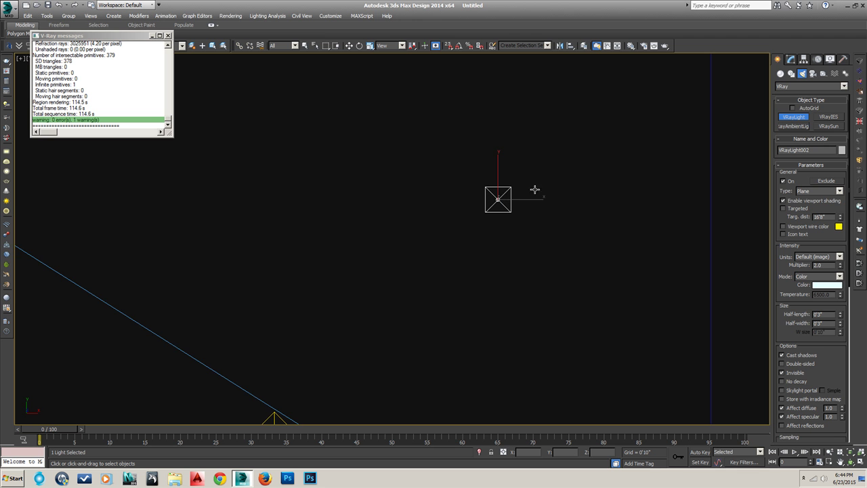
pyautogui.scroll(-3, 499, 212)
# Raise the new light up toward the ceiling in Front view.
pyautogui.press('f')
pyautogui.scroll(-2, 500, 211)
pyautogui.scroll(-2, 500, 212)
pyautogui.press('w')
pyautogui.moveTo(500, 213); pyautogui.dragTo(502, 81)
pyautogui.scroll(2, 505, 173)
pyautogui.scroll(2, 519, 190)
pyautogui.moveTo(522, 124); pyautogui.dragTo(515, 296, button='middle')
pyautogui.moveTo(515, 296); pyautogui.dragTo(513, 131)
pyautogui.scroll(-2, 513, 131)
pyautogui.scroll(2, 535, 199)
pyautogui.scroll(2, 527, 217)
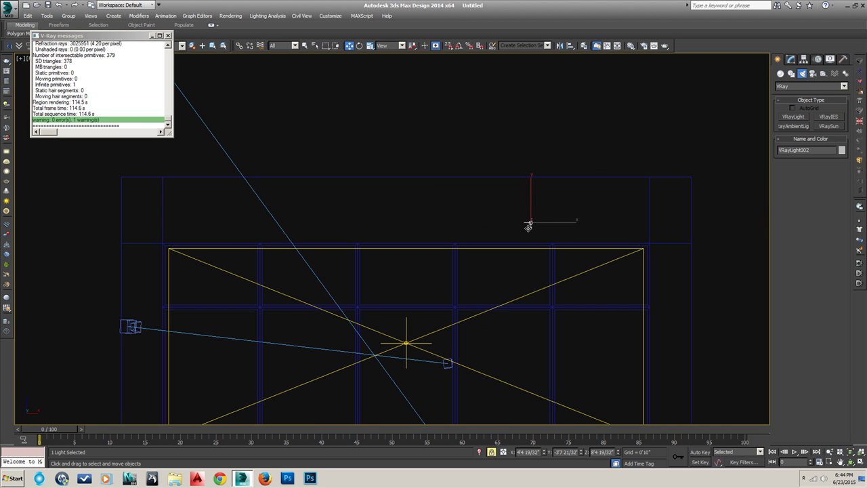
pyautogui.moveTo(526, 223); pyautogui.dragTo(529, 178)
pyautogui.scroll(5, 530, 179)
pyautogui.scroll(2, 525, 187)
pyautogui.scroll(-3, 554, 189)
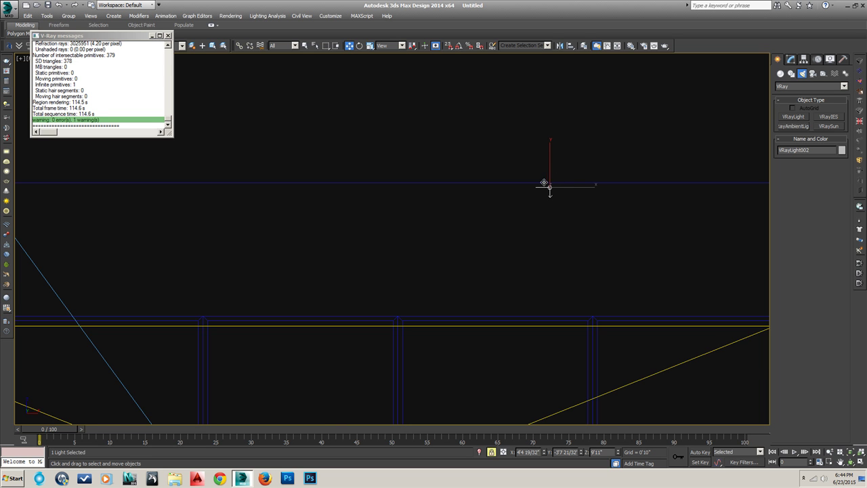
pyautogui.scroll(1, 551, 192)
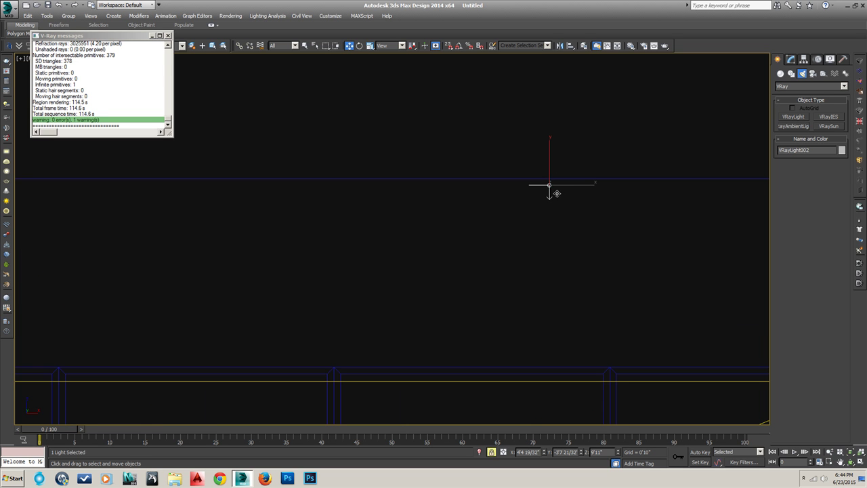
pyautogui.moveTo(548, 190); pyautogui.dragTo(547, 191)
# Set VRayLight002's Multiplier to 100.
pyautogui.click(791, 59)
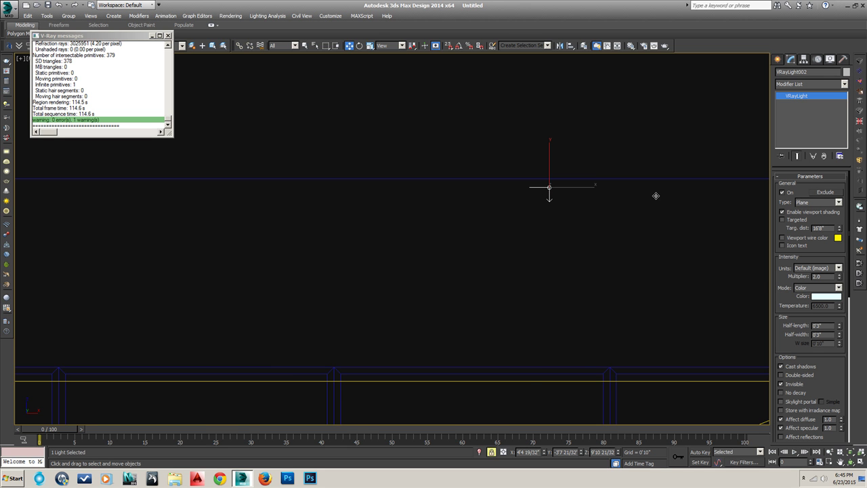
pyautogui.scroll(-2, 657, 195)
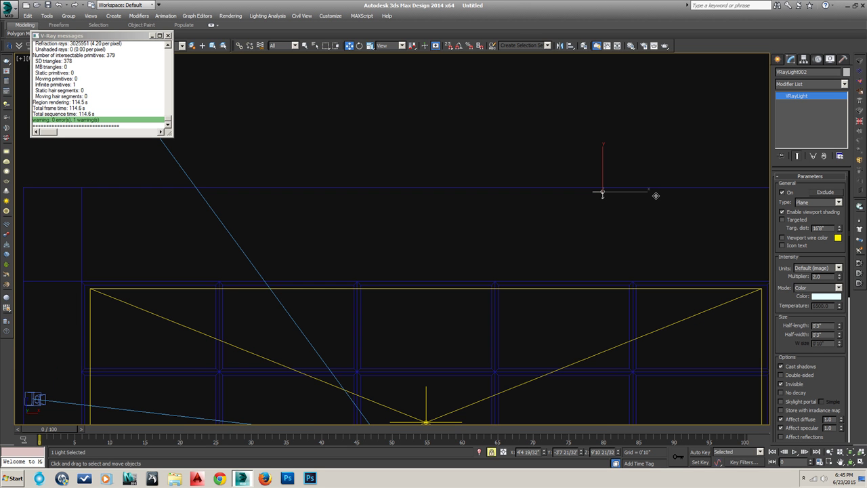
pyautogui.click(824, 276)
pyautogui.write('1')
pyautogui.write('0')
pyautogui.press('Return')
# Tint the light colour a pale warm cream (hue about 27, moderate saturation).
pyautogui.click(827, 296)
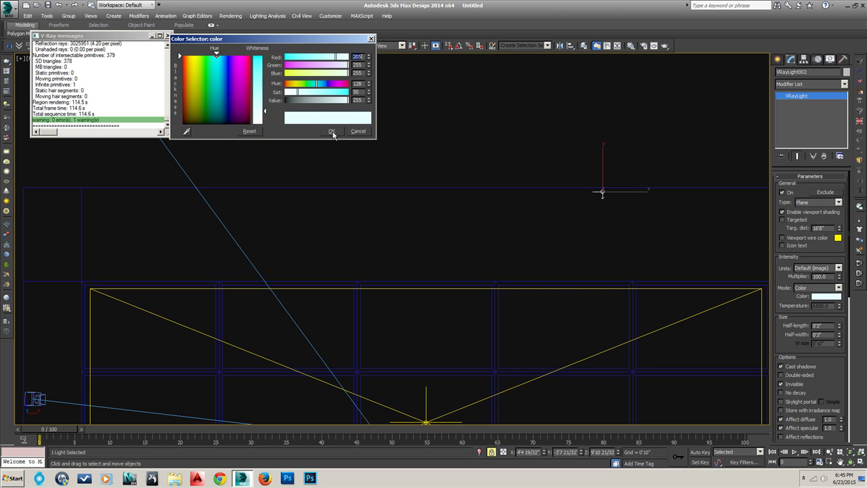
pyautogui.moveTo(305, 85)
pyautogui.mouseDown()
pyautogui.moveTo(292, 84)
pyautogui.moveTo(295, 94)
pyautogui.moveTo(292, 84)
pyautogui.moveTo(303, 95)
pyautogui.mouseUp()
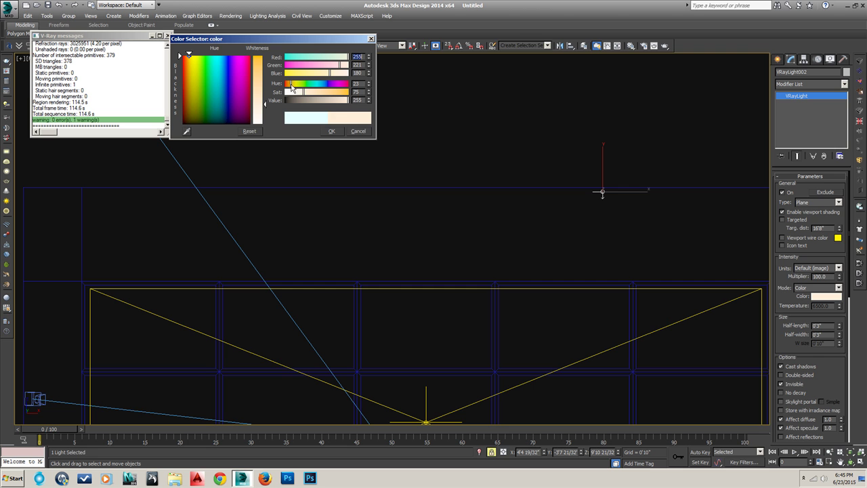
pyautogui.click(293, 84)
pyautogui.moveTo(293, 84); pyautogui.dragTo(290, 84)
pyautogui.click(301, 92)
pyautogui.click(334, 131)
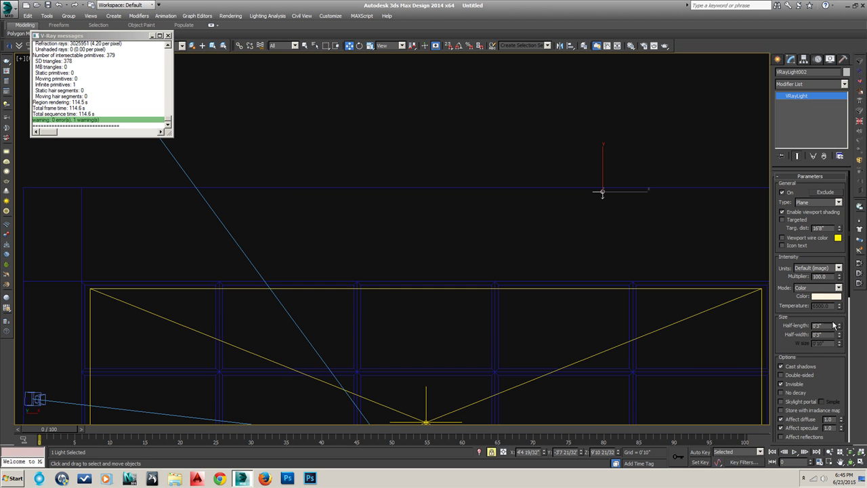
# Turn off Affect reflections in VRayLight002's Options rollout.
pyautogui.moveTo(839, 321); pyautogui.dragTo(820, 234)
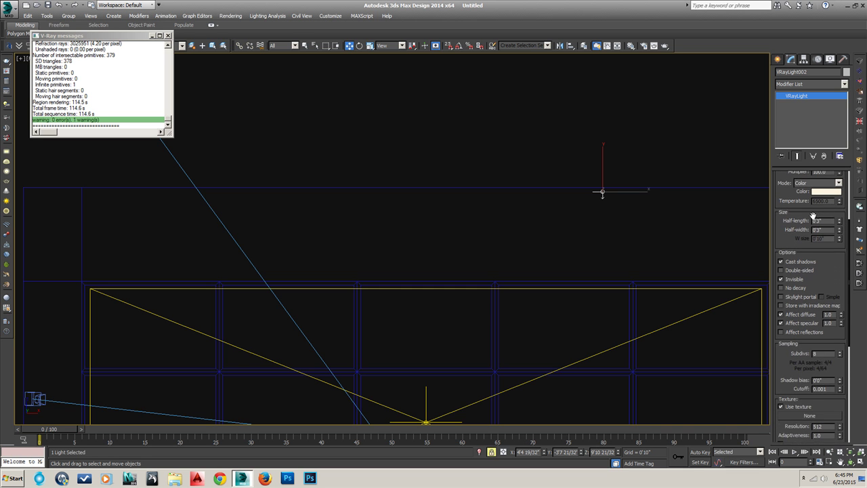
pyautogui.moveTo(812, 212); pyautogui.dragTo(809, 204)
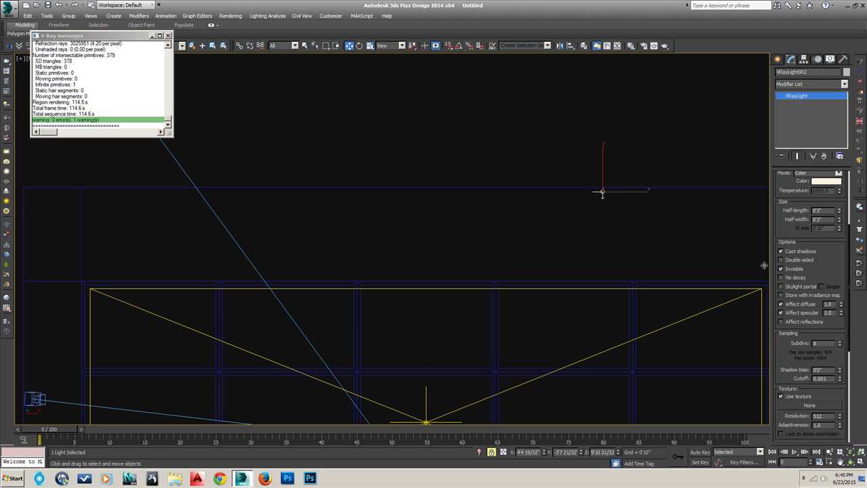
pyautogui.click(780, 322)
pyautogui.scroll(-4, 590, 238)
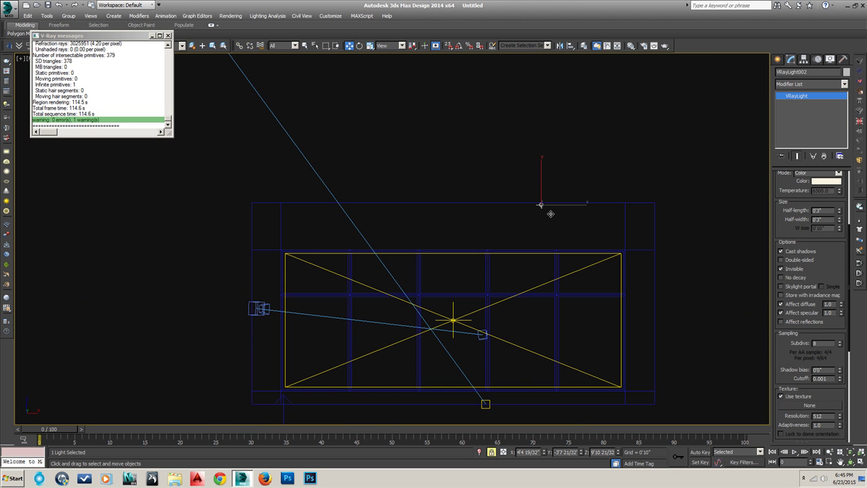
pyautogui.scroll(-2, 820, 278)
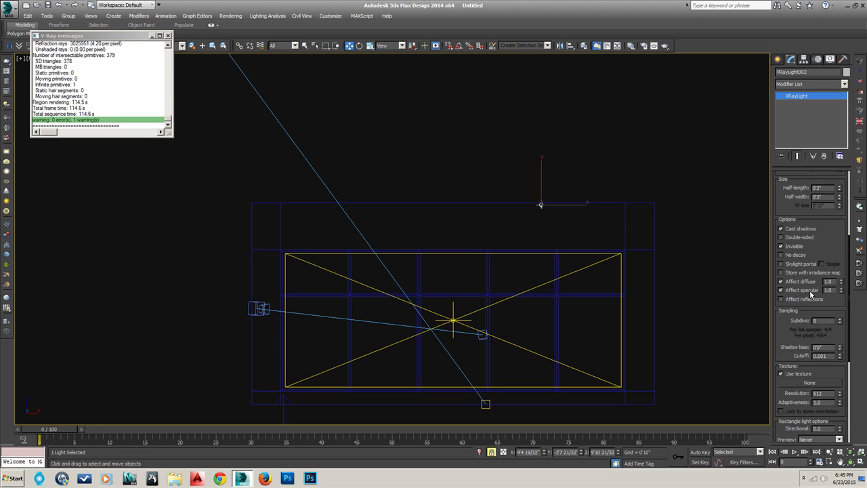
pyautogui.moveTo(786, 325)
pyautogui.mouseDown()
pyautogui.moveTo(763, 217)
pyautogui.moveTo(802, 235)
pyautogui.mouseUp()
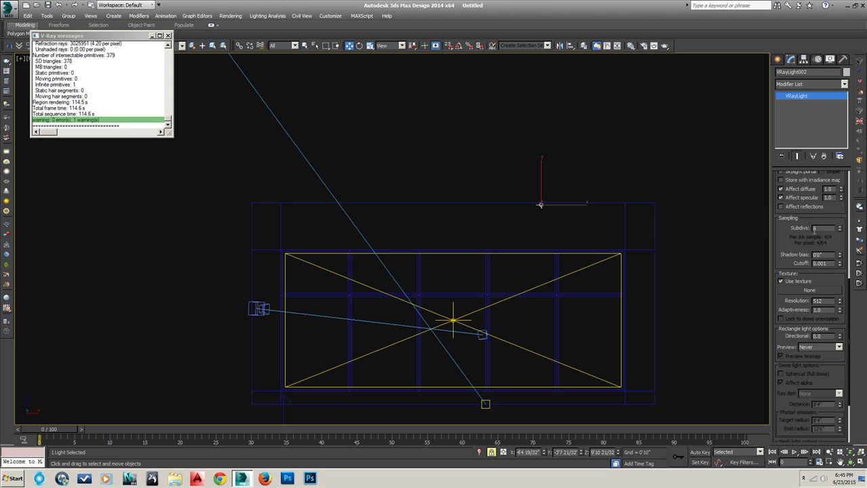
pyautogui.moveTo(783, 249); pyautogui.dragTo(776, 219)
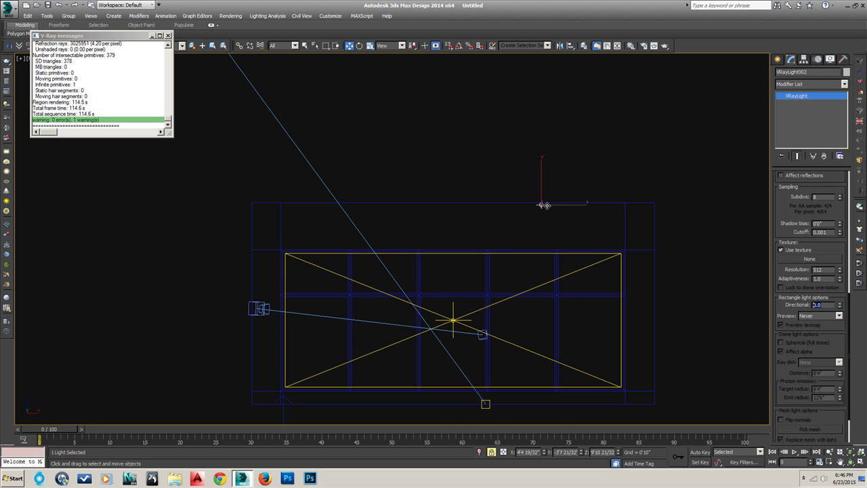
pyautogui.scroll(3, 539, 206)
pyautogui.scroll(4, 542, 223)
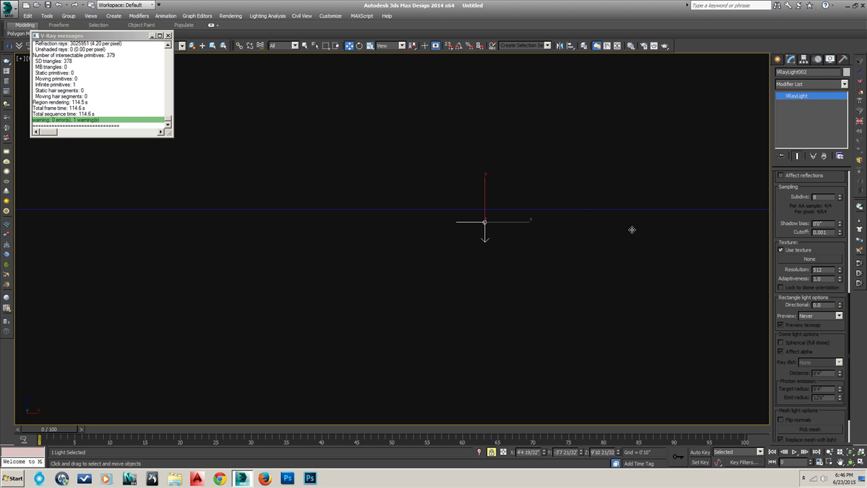
# Set VRayLight002's Directional to 0.3 and move it down-right in the Top view.
pyautogui.doubleClick(825, 306)
pyautogui.write('1.0')
pyautogui.scroll(-2, 523, 333)
pyautogui.scroll(-2, 500, 258)
pyautogui.moveTo(500, 258); pyautogui.dragTo(451, 87, button='middle')
pyautogui.scroll(-2, 451, 88)
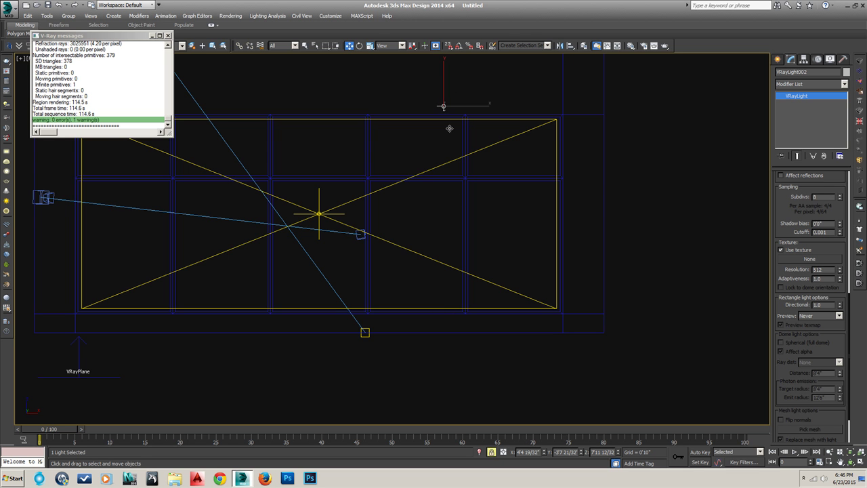
pyautogui.moveTo(450, 116); pyautogui.dragTo(454, 170, button='middle')
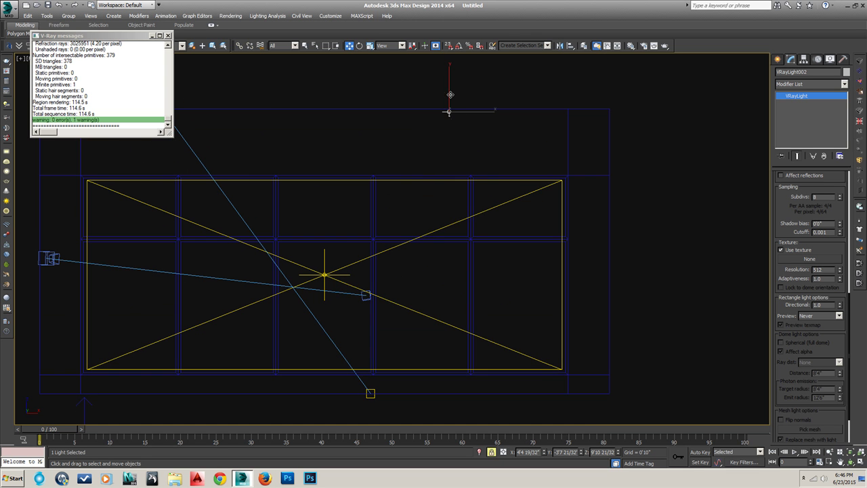
pyautogui.doubleClick(825, 305)
pyautogui.write('1.')
pyautogui.write('2')
pyautogui.press('Return')
pyautogui.moveTo(449, 115); pyautogui.dragTo(462, 190)
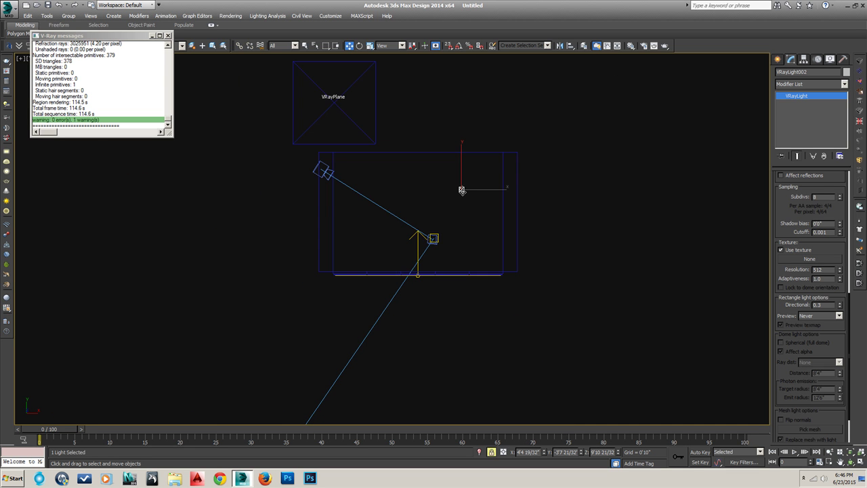
pyautogui.moveTo(462, 191); pyautogui.dragTo(503, 256)
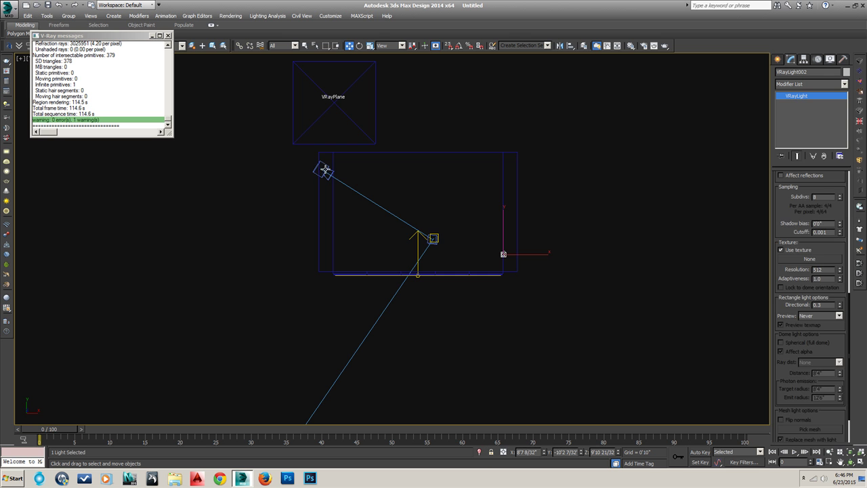
# Render the room through VRayCam001 with V-Ray, then close the frame buffer.
pyautogui.click(323, 170)
pyautogui.press('c')
pyautogui.press('t')
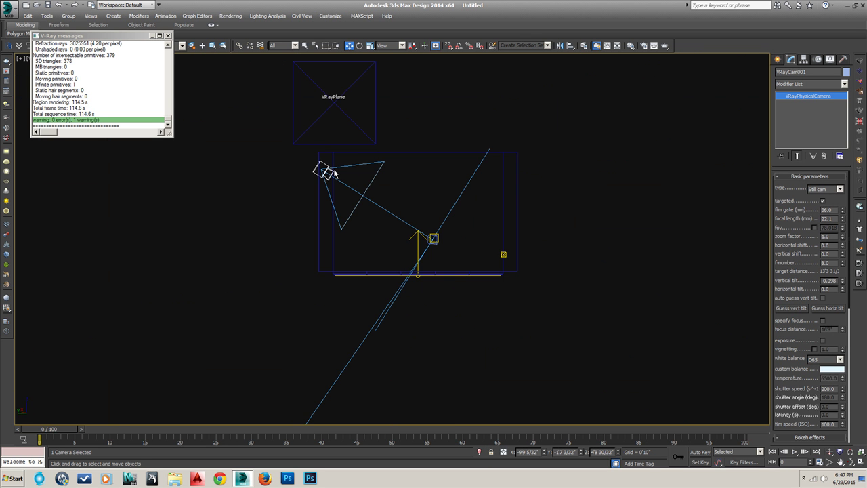
pyautogui.press('c')
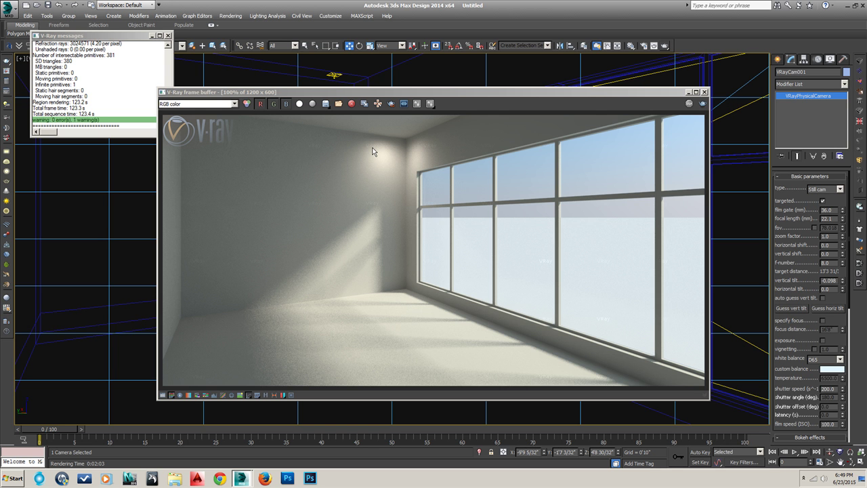
pyautogui.click(705, 92)
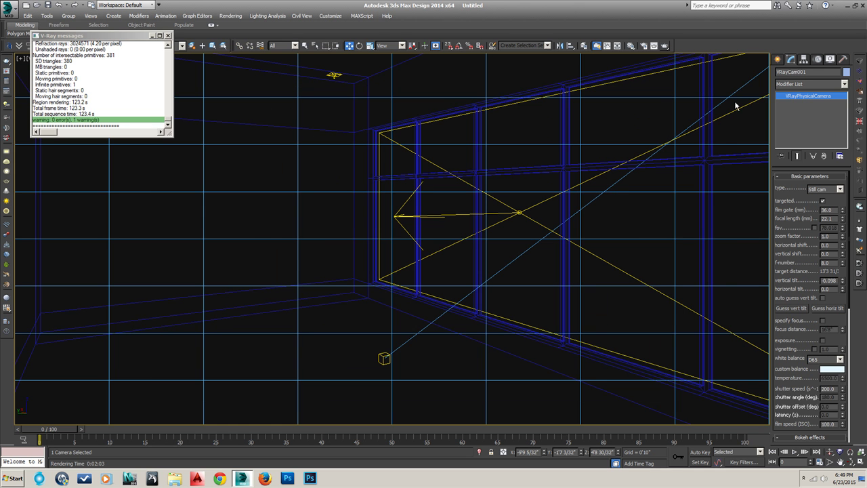
# Change VRayLight002 to a Disc light with Directional set to 0.6.
pyautogui.click(333, 76)
pyautogui.press('g')
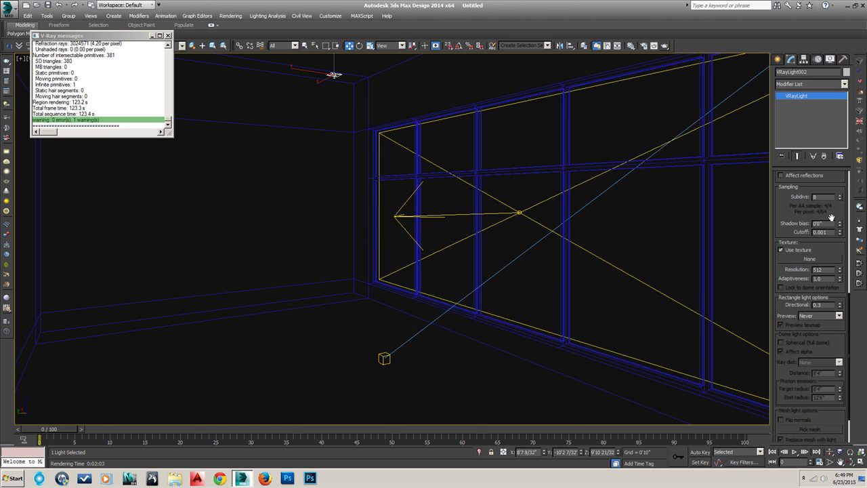
pyautogui.moveTo(834, 210); pyautogui.dragTo(852, 447)
pyautogui.click(838, 200)
pyautogui.click(803, 232)
pyautogui.scroll(-10, 810, 305)
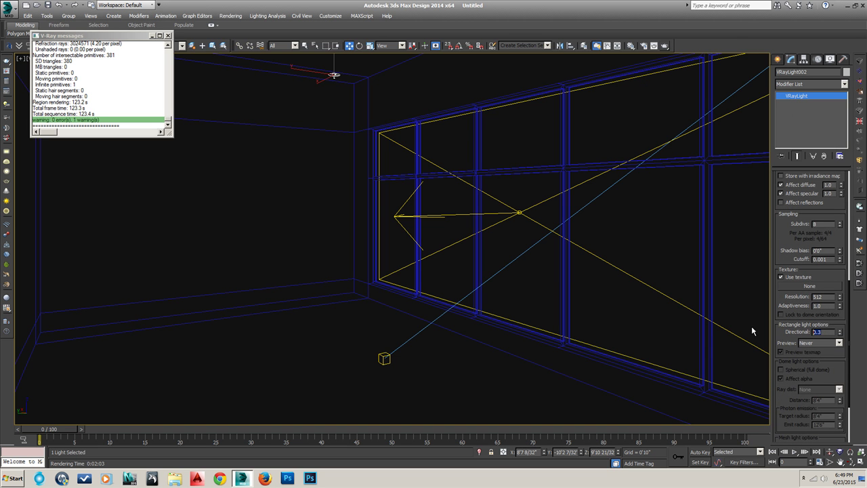
pyautogui.write('0.6')
pyautogui.press('Return')
pyautogui.press('t')
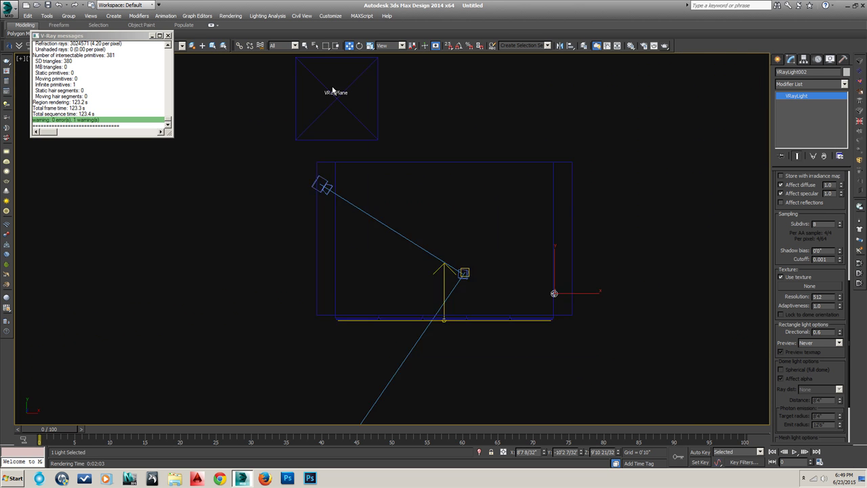
pyautogui.scroll(3, 378, 135)
pyautogui.scroll(3, 377, 133)
pyautogui.scroll(-2, 352, 121)
# Clone the disc light into a grid of instances: 2 copies, then 3 columns.
pyautogui.moveTo(353, 121); pyautogui.dragTo(380, 204, button='middle')
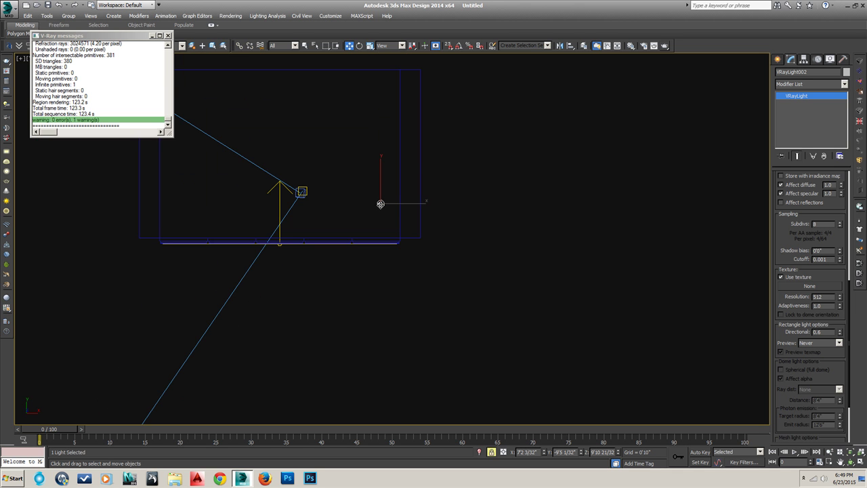
pyautogui.keyDown('shift'); pyautogui.moveTo(380, 204); pyautogui.dragTo(380, 157); pyautogui.keyUp('shift')
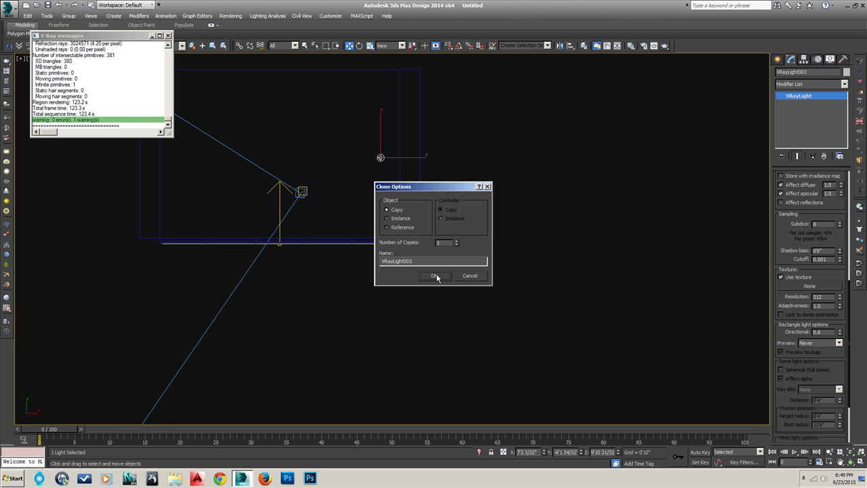
pyautogui.click(402, 219)
pyautogui.click(455, 241)
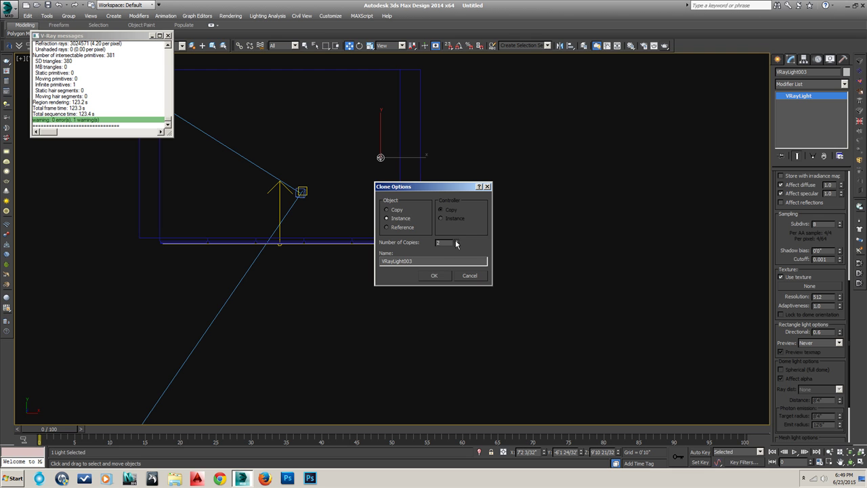
pyautogui.click(438, 275)
pyautogui.moveTo(364, 96)
pyautogui.mouseDown()
pyautogui.moveTo(386, 213)
pyautogui.moveTo(315, 205)
pyautogui.mouseUp()
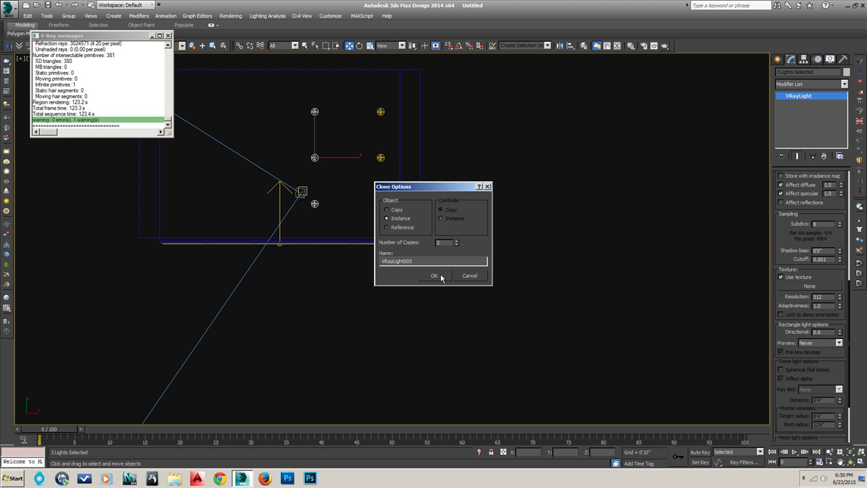
pyautogui.click(441, 277)
# Set the instanced ceiling lights' Multiplier to 70.
pyautogui.moveTo(305, 221); pyautogui.dragTo(403, 240, button='middle')
pyautogui.click(478, 130)
pyautogui.scroll(5, 820, 206)
pyautogui.doubleClick(825, 277)
pyautogui.write('70')
pyautogui.press('Return')
# Select and deselect the ceiling lights and window light plane from a tilted view.
pyautogui.click(485, 232)
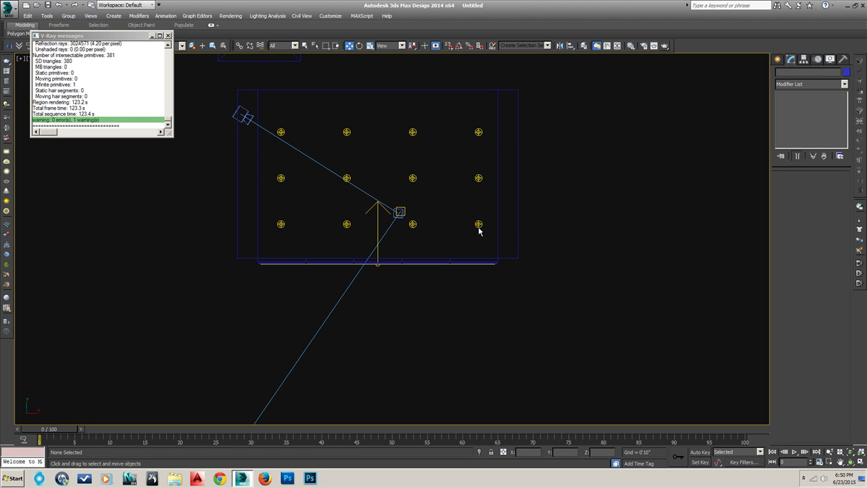
pyautogui.click(478, 225)
pyautogui.click(483, 273)
pyautogui.scroll(-3, 417, 306)
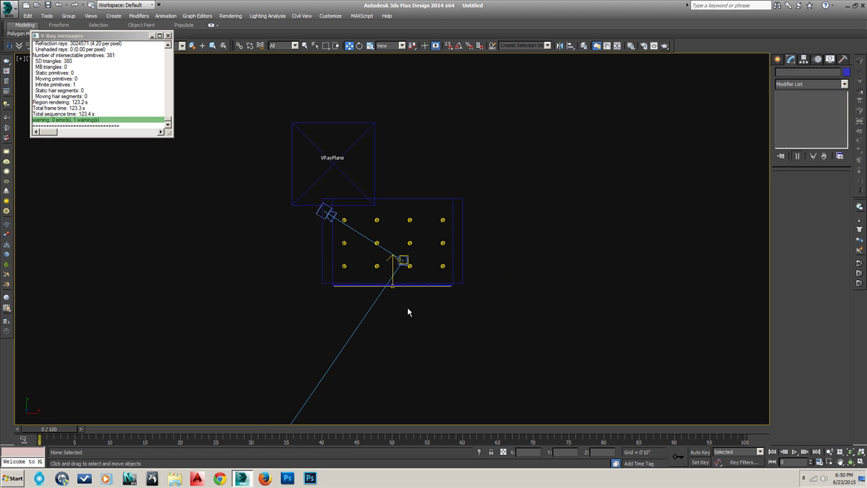
pyautogui.scroll(2, 408, 307)
pyautogui.keyDown('alt'); pyautogui.moveTo(418, 294); pyautogui.dragTo(438, 283, button='middle'); pyautogui.keyUp('alt')
pyautogui.scroll(2, 438, 283)
pyautogui.scroll(2, 424, 285)
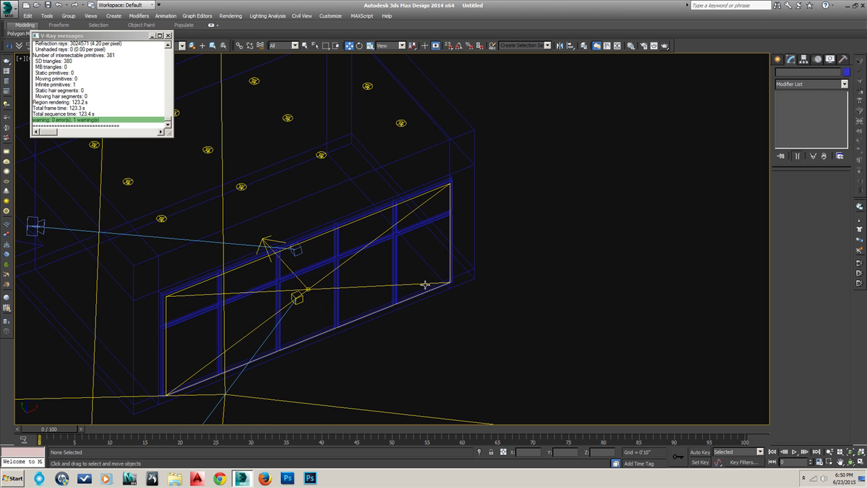
pyautogui.click(423, 285)
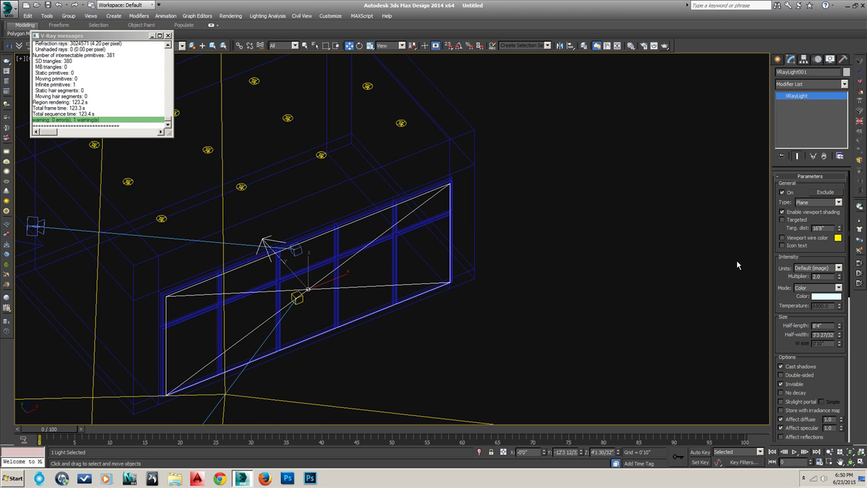
pyautogui.scroll(-1, 822, 252)
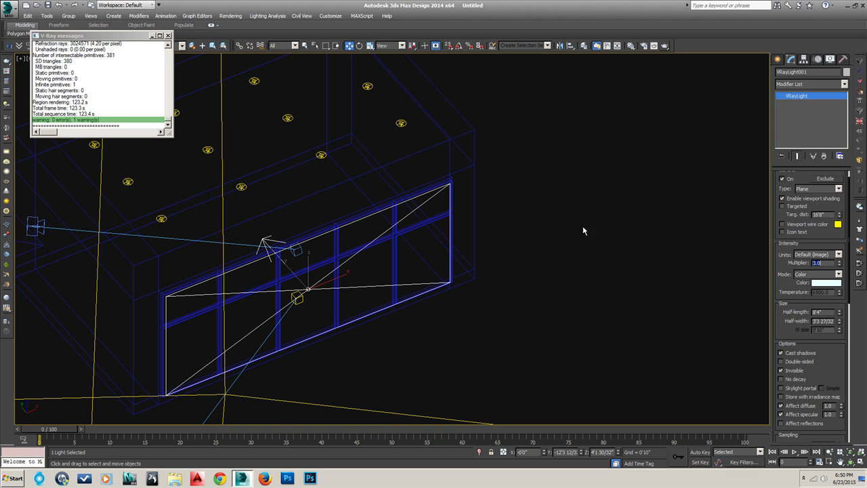
pyautogui.click(507, 269)
# Change VRaySun001's size multiplier value, then deselect the sun.
pyautogui.click(457, 292)
pyautogui.click(832, 274)
pyautogui.press('Return')
pyautogui.click(587, 249)
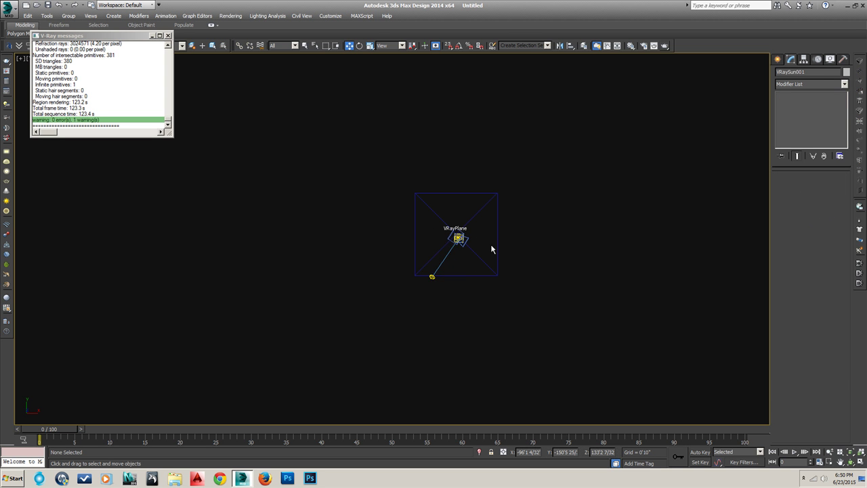
pyautogui.press('p')
pyautogui.press('t')
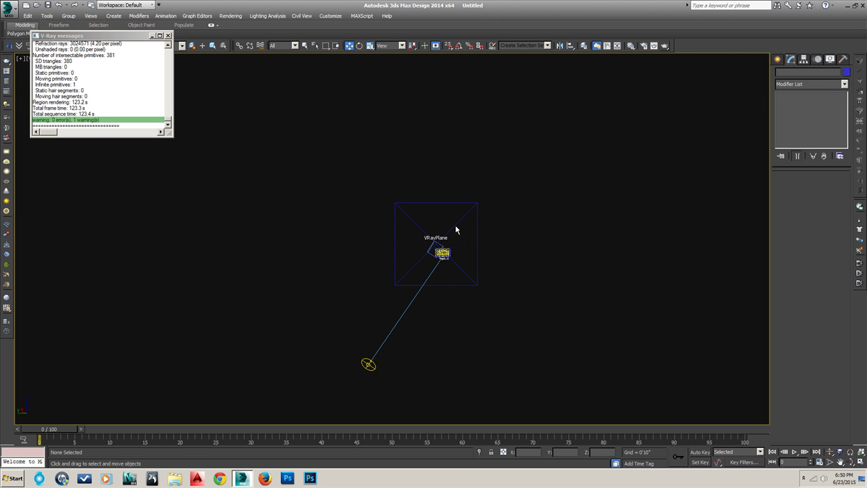
# Render the Perspective view with V-Ray and close the frame buffer.
pyautogui.press('p')
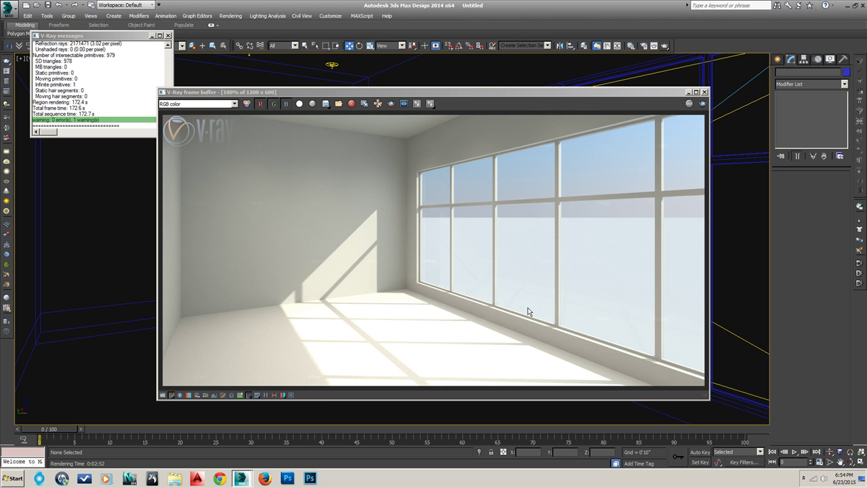
pyautogui.click(704, 92)
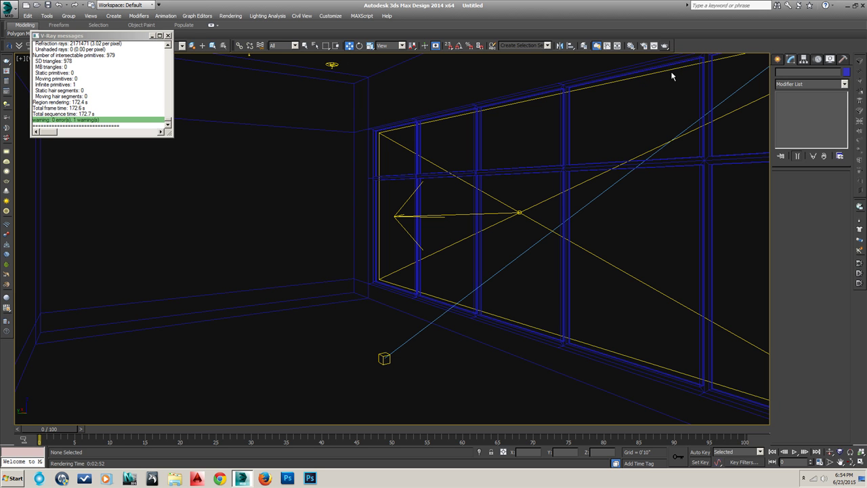
# Create a targeted VRayIES light, VRayIES001, near the ceiling.
pyautogui.click(777, 59)
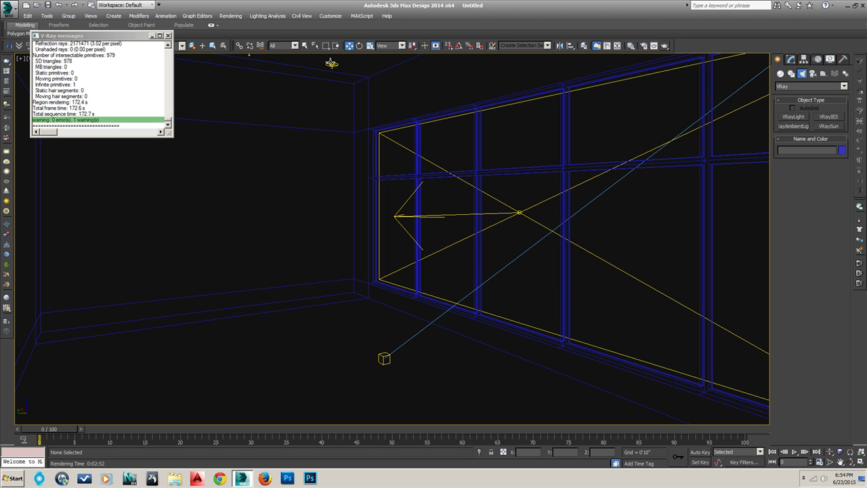
pyautogui.click(802, 117)
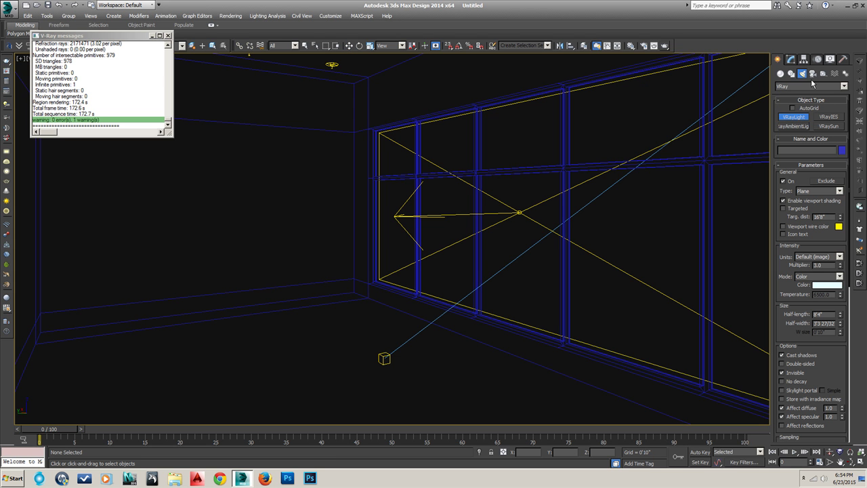
pyautogui.click(829, 116)
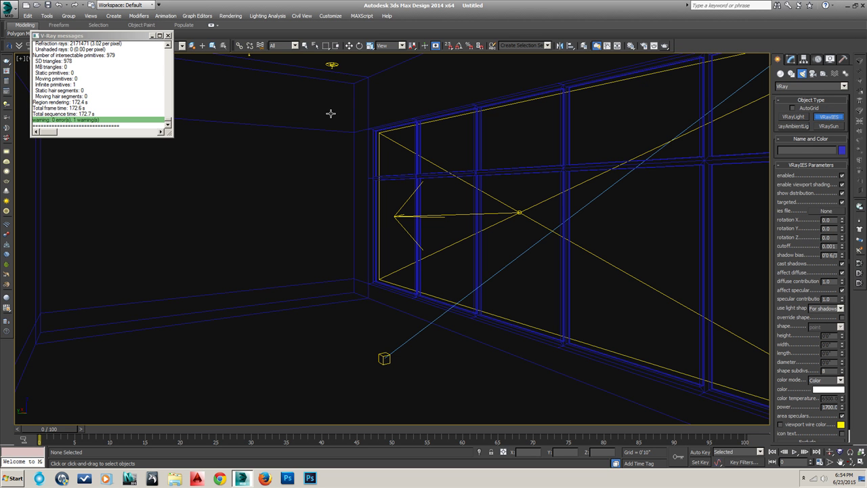
pyautogui.moveTo(332, 112); pyautogui.dragTo(330, 135)
pyautogui.click(326, 164)
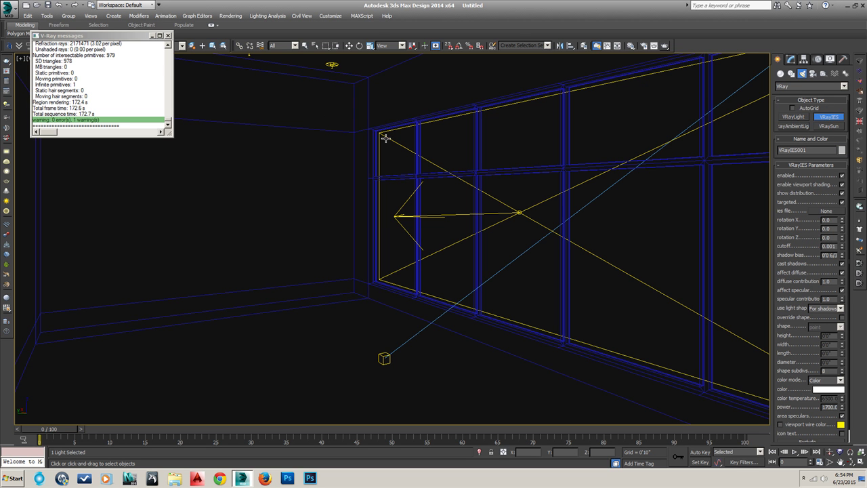
# Centre VRayIES001 above the window and review its parameters (power 1700).
pyautogui.hotkey('alt', 'q')
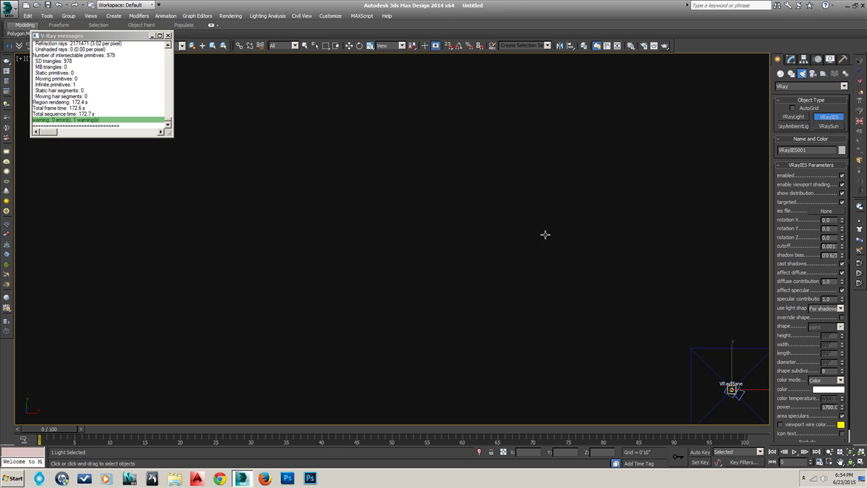
pyautogui.press('z')
pyautogui.moveTo(402, 272)
pyautogui.keyDown('alt'); pyautogui.mouseDown(button='middle')
pyautogui.moveTo(623, 287)
pyautogui.moveTo(723, 240)
pyautogui.moveTo(531, 214)
pyautogui.moveTo(528, 230)
pyautogui.moveTo(514, 235)
pyautogui.moveTo(555, 233)
pyautogui.mouseUp(button='middle'); pyautogui.keyUp('alt')
pyautogui.click(520, 221)
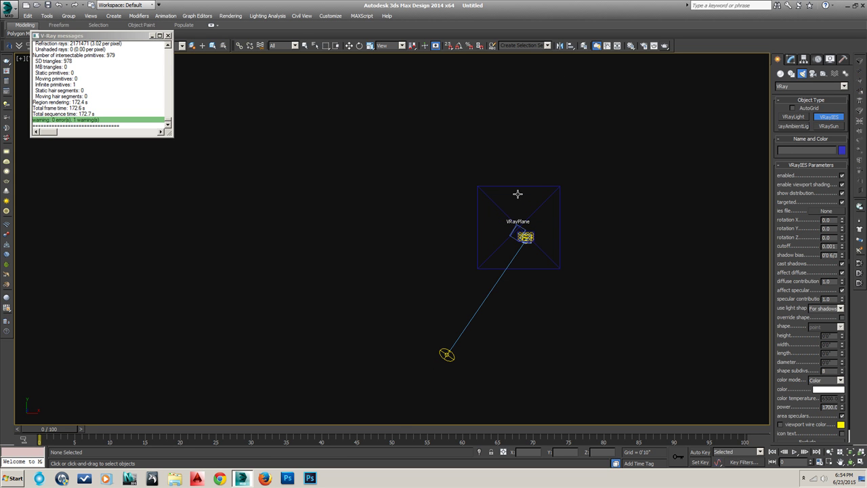
pyautogui.moveTo(484, 199)
pyautogui.keyDown('alt'); pyautogui.mouseDown(button='middle')
pyautogui.moveTo(509, 248)
pyautogui.moveTo(515, 240)
pyautogui.mouseUp(button='middle'); pyautogui.keyUp('alt')
pyautogui.click(483, 362)
pyautogui.scroll(2, 484, 271)
pyautogui.scroll(3, 484, 223)
pyautogui.scroll(2, 488, 209)
pyautogui.moveTo(489, 231); pyautogui.dragTo(490, 327)
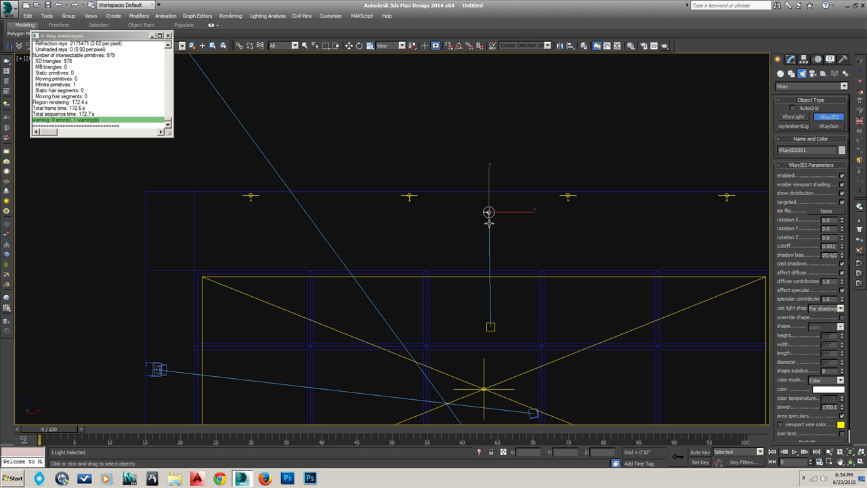
pyautogui.moveTo(491, 215)
pyautogui.keyDown('alt'); pyautogui.mouseDown(button='middle')
pyautogui.moveTo(529, 252)
pyautogui.moveTo(394, 182)
pyautogui.moveTo(445, 208)
pyautogui.moveTo(470, 233)
pyautogui.moveTo(456, 178)
pyautogui.mouseUp(button='middle'); pyautogui.keyUp('alt')
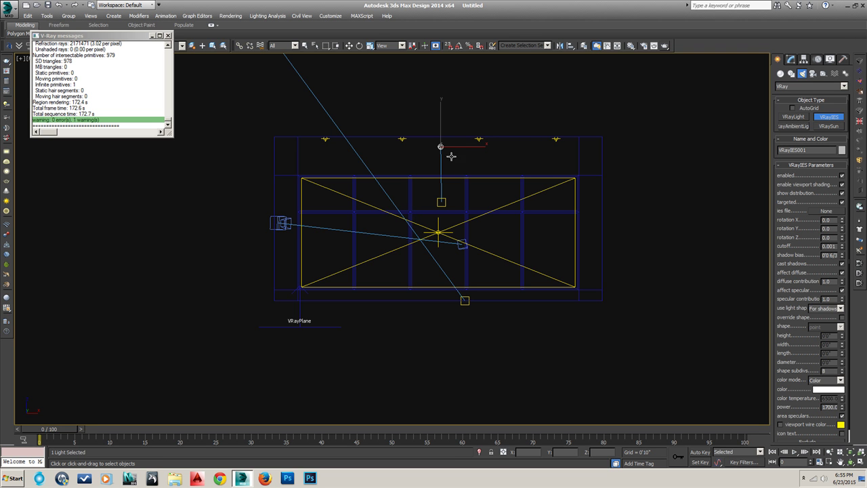
pyautogui.scroll(-2, 799, 156)
pyautogui.scroll(2, 790, 122)
pyautogui.scroll(-1, 810, 201)
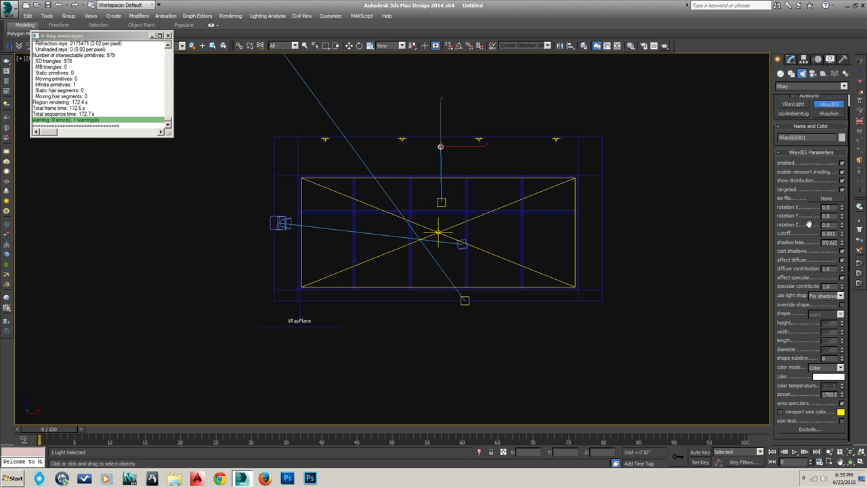
pyautogui.scroll(1, 814, 257)
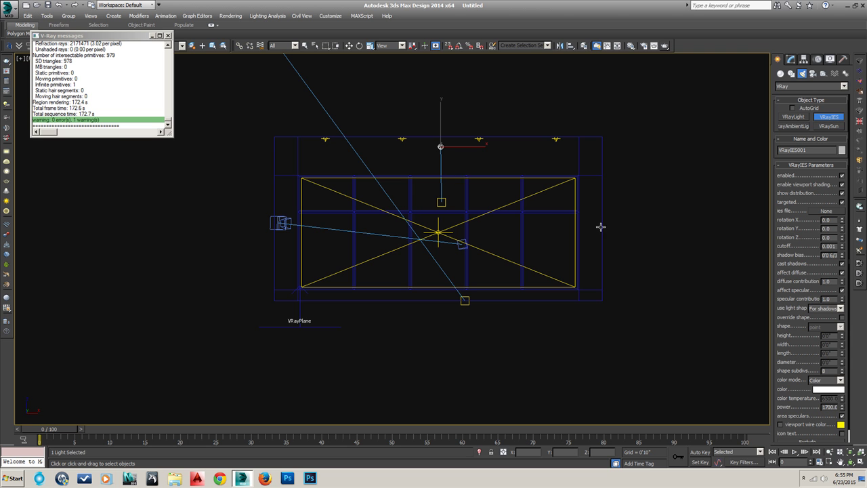
pyautogui.scroll(-1, 821, 200)
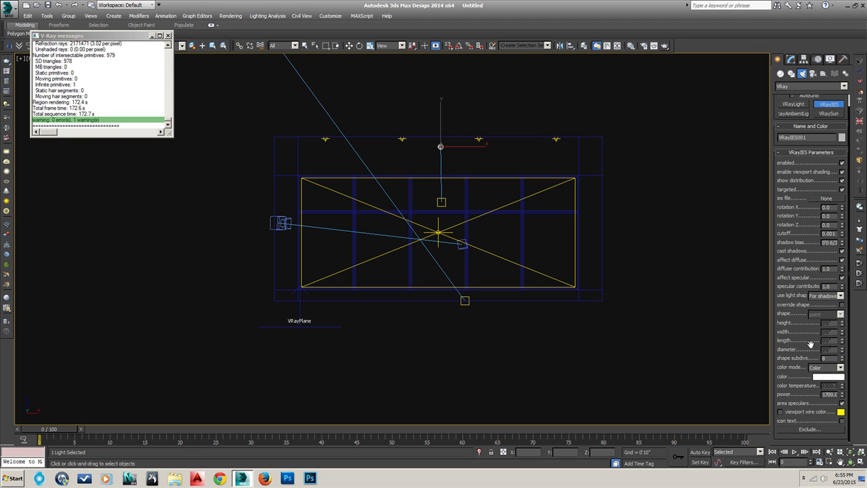
pyautogui.scroll(1, 808, 330)
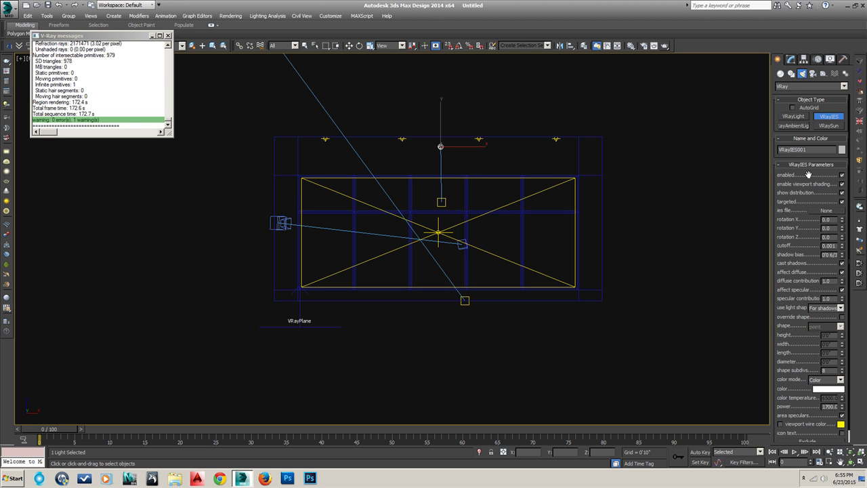
pyautogui.moveTo(806, 242); pyautogui.dragTo(806, 241)
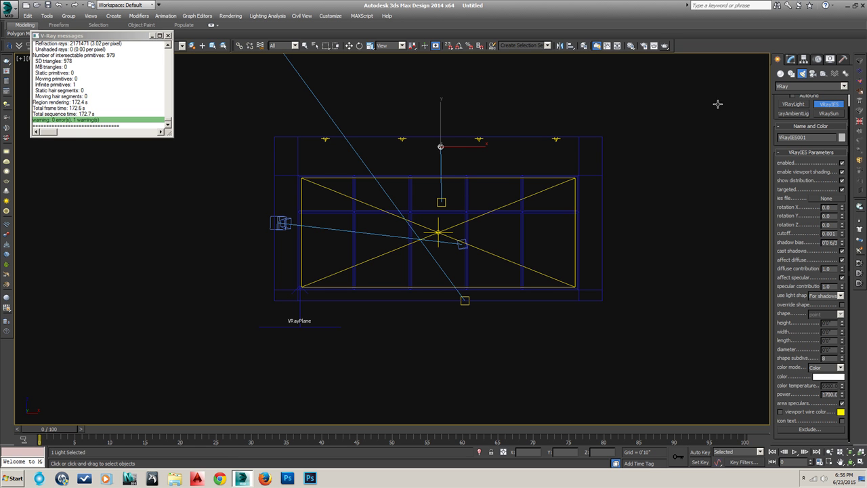
# Create a sphere-type VRayLight, VRayLight014, in the viewport.
pyautogui.click(800, 105)
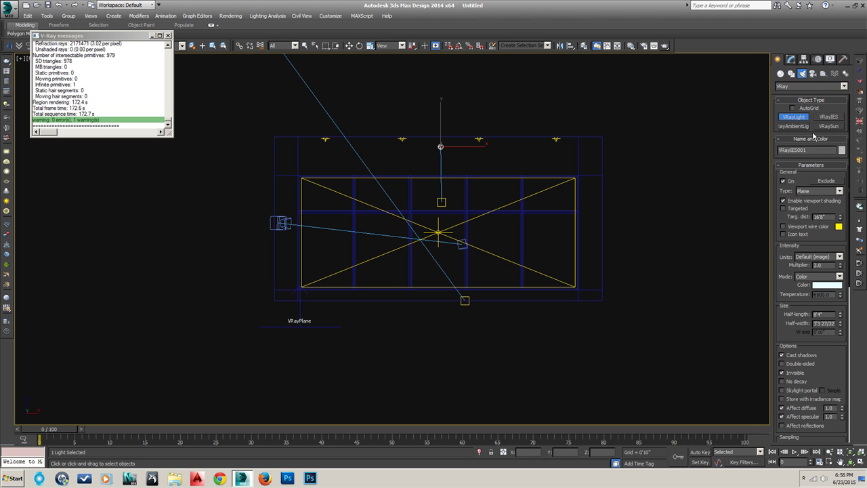
pyautogui.click(838, 191)
pyautogui.click(814, 215)
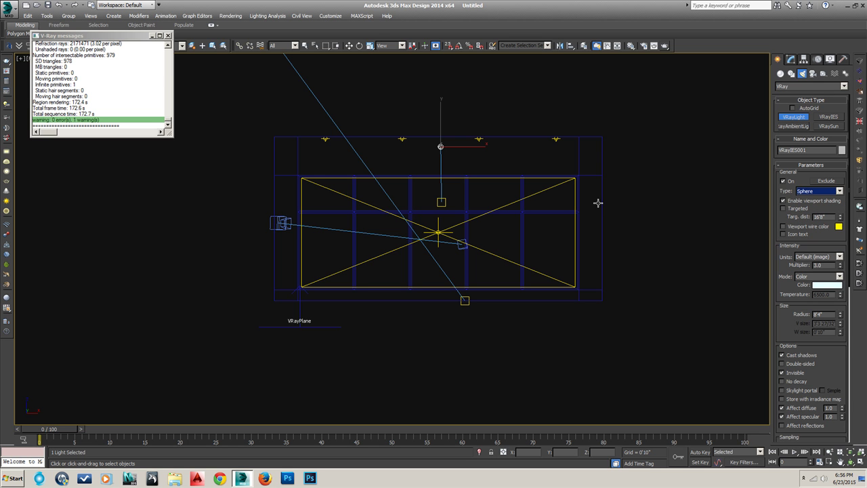
pyautogui.moveTo(458, 199); pyautogui.dragTo(460, 213)
pyautogui.rightClick(459, 199)
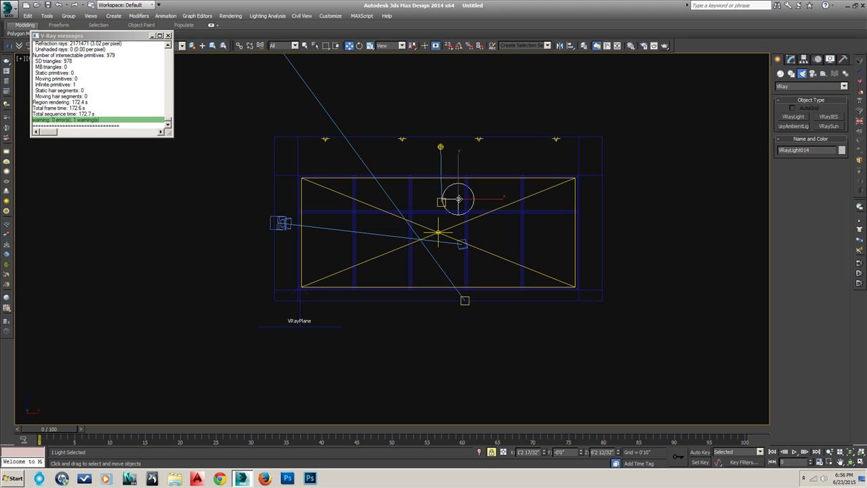
# Move the sphere light into the room in front of the window, 5'0" up.
pyautogui.moveTo(459, 200); pyautogui.dragTo(439, 218)
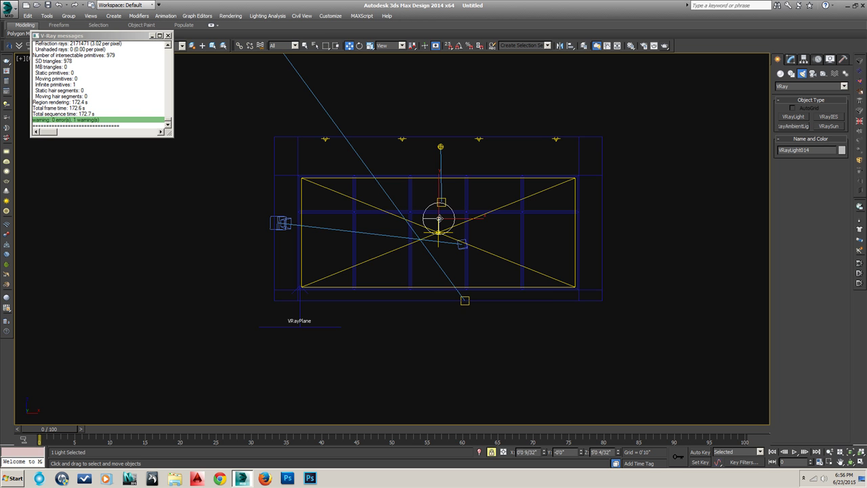
pyautogui.press('t')
pyautogui.moveTo(439, 219); pyautogui.dragTo(436, 285)
pyautogui.press('p')
pyautogui.press('t')
pyautogui.press('p')
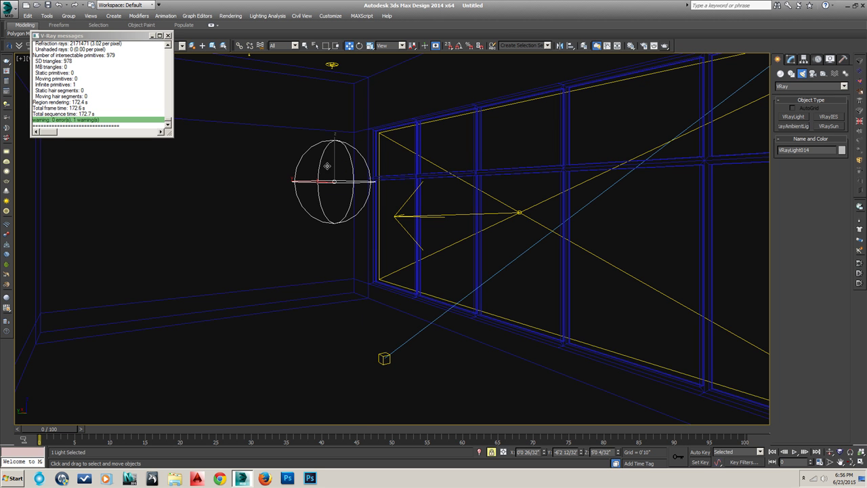
pyautogui.click(790, 59)
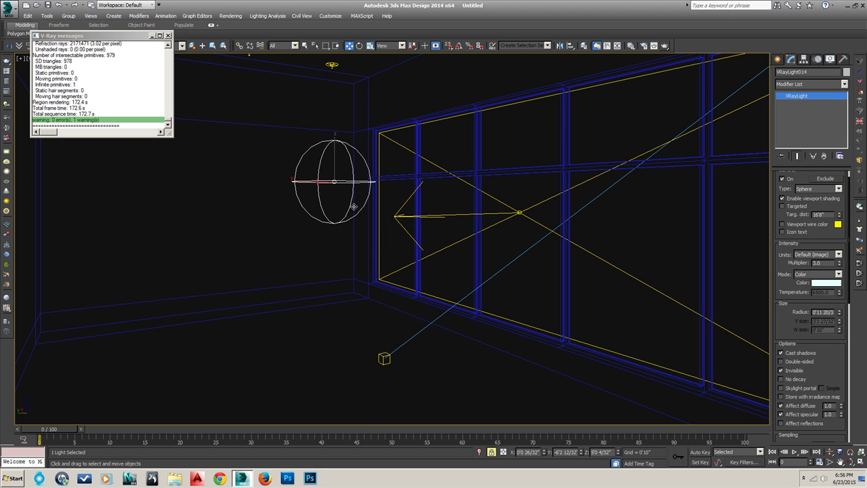